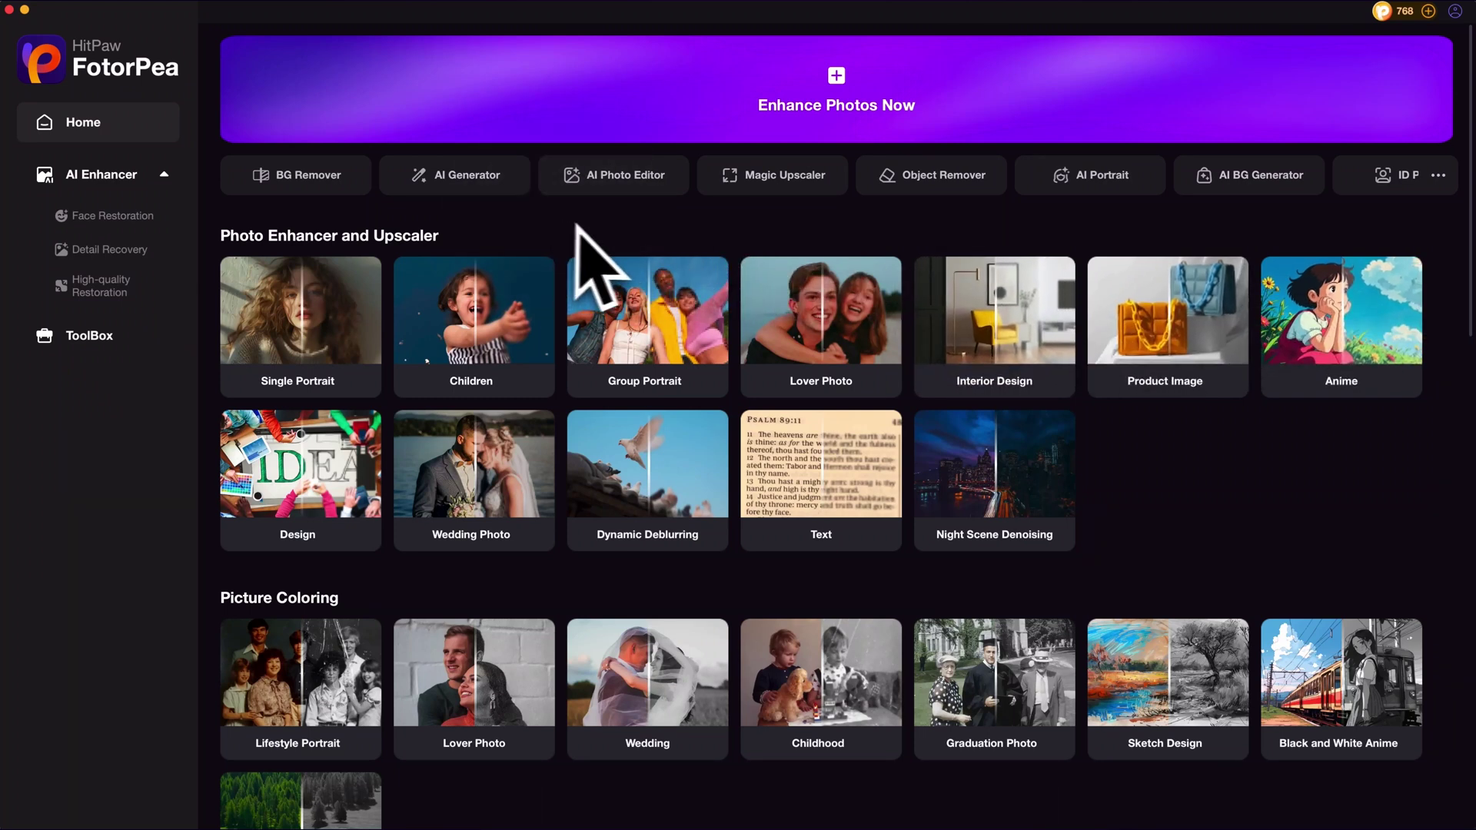
# Step: Load the portrait into the photo enhancer, set upscaling to 2X (1280×1920), and start a preview
pyautogui.click(837, 108)
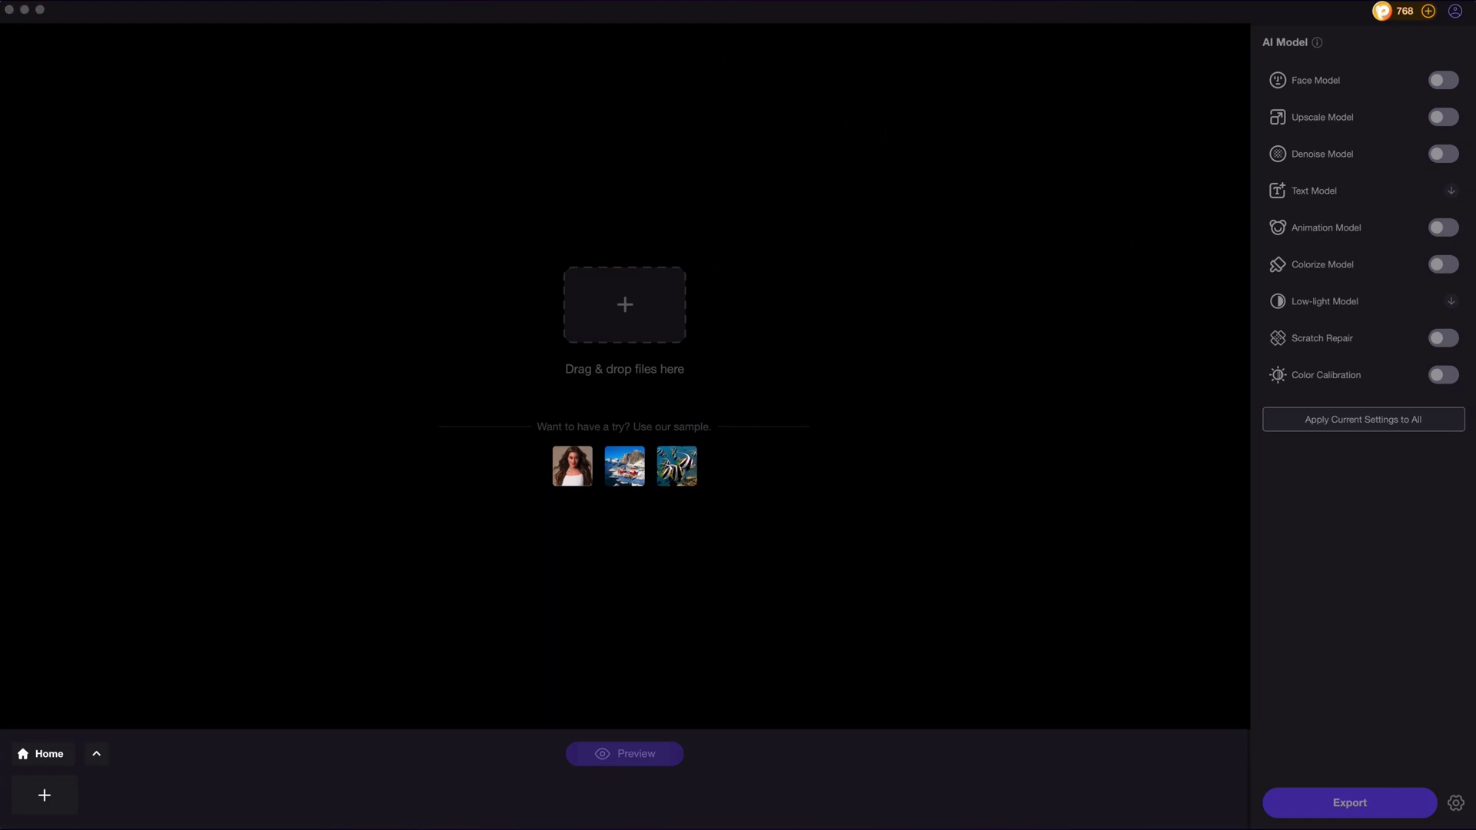
pyautogui.moveTo(738, 829); pyautogui.dragTo(653, 332)
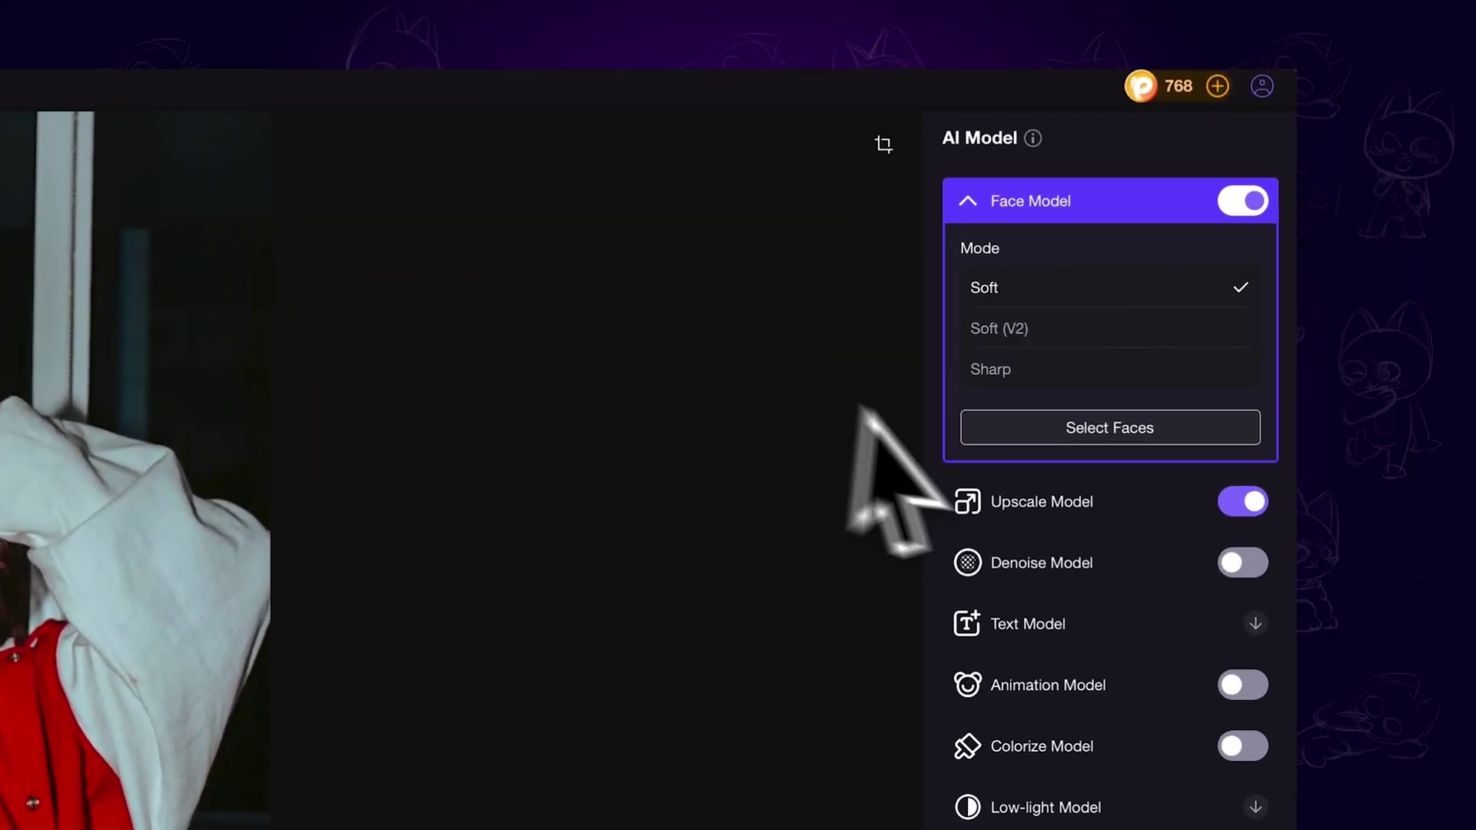
pyautogui.click(1011, 500)
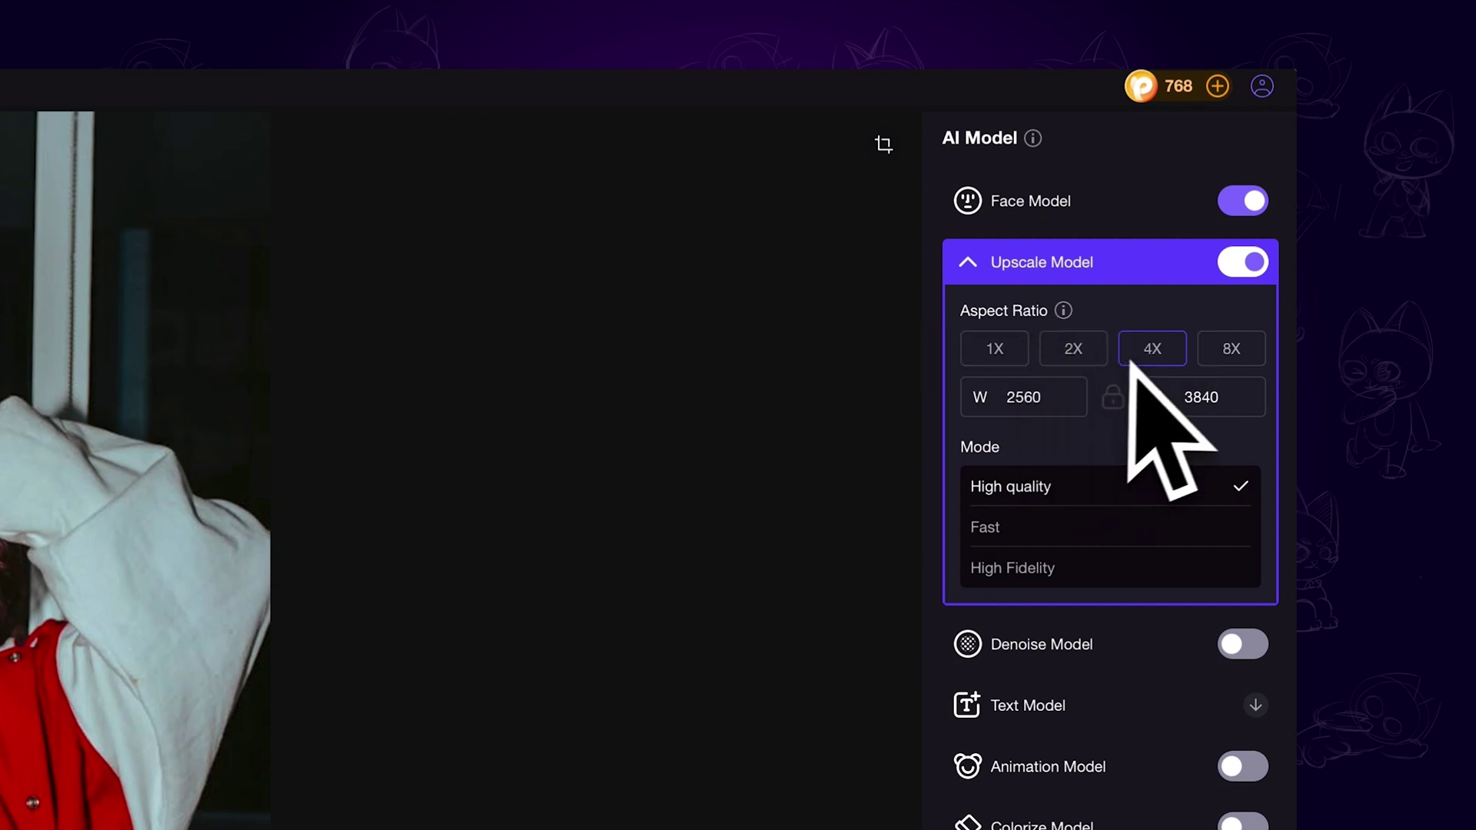
pyautogui.click(1091, 355)
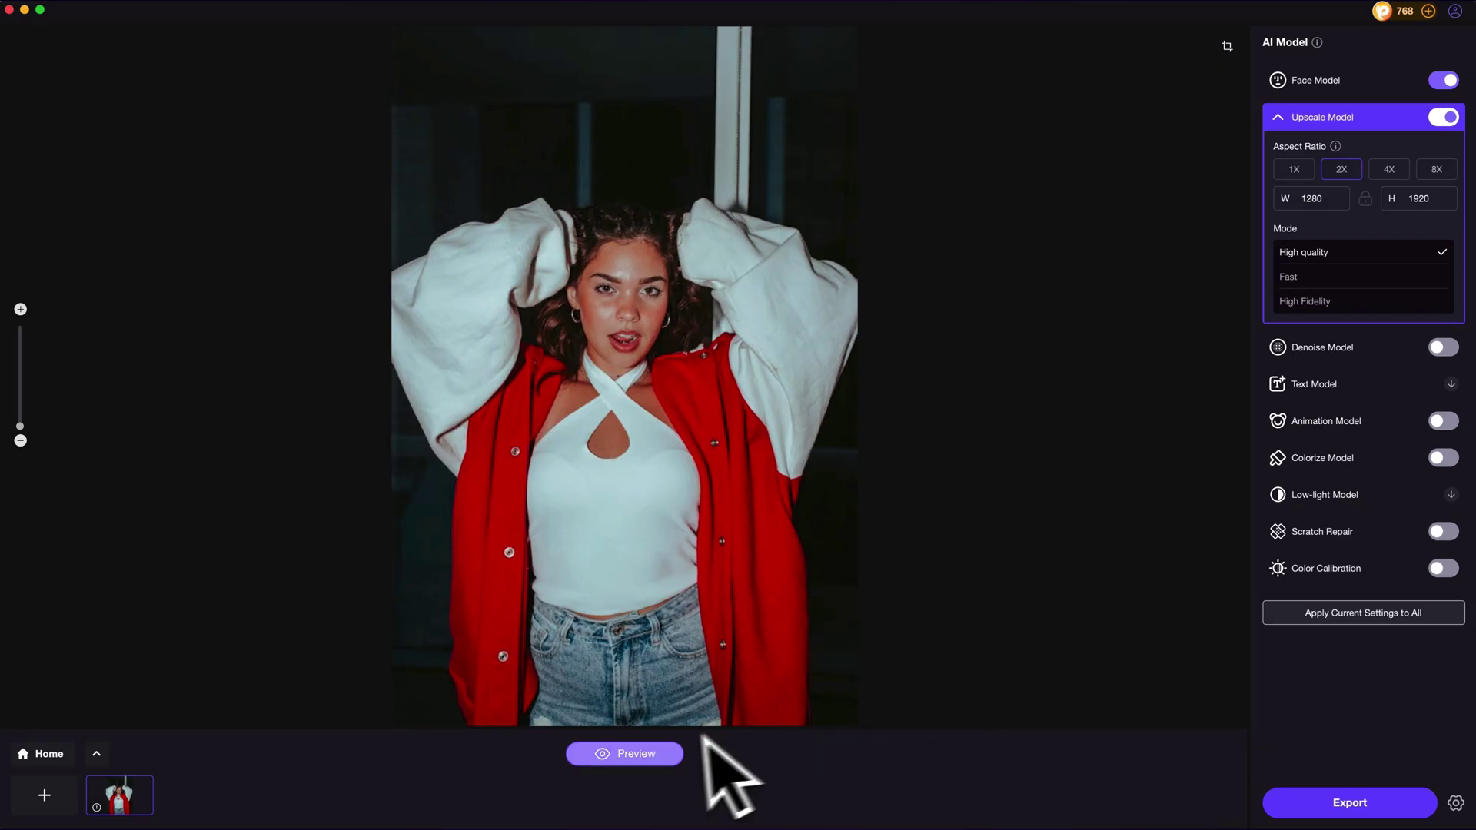
pyautogui.click(661, 754)
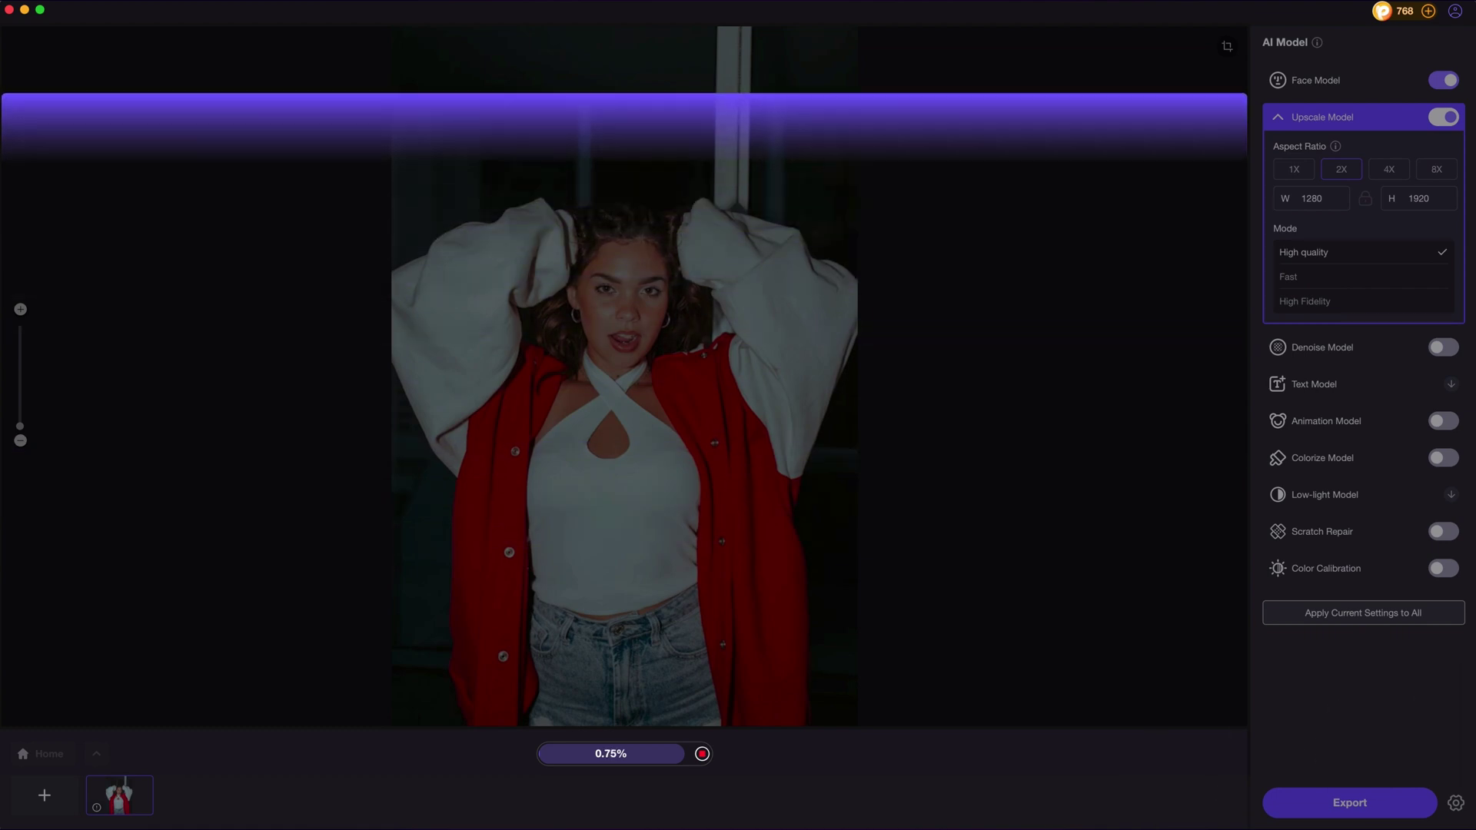
# Step: Switch the 2X result to a split-slider view and sweep the divider across the face
pyautogui.scroll(5, 961, 357)
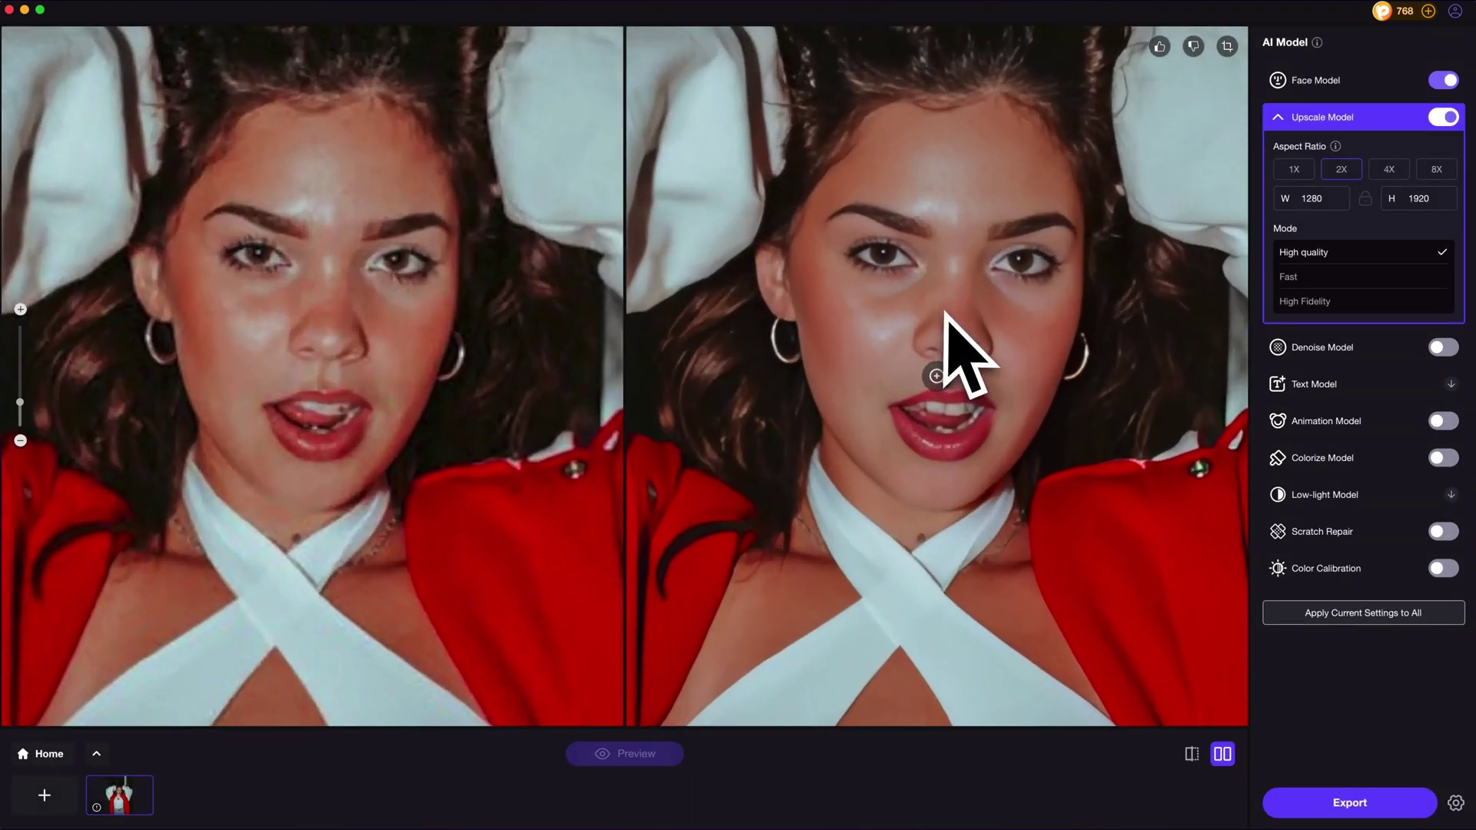
pyautogui.scroll(3, 953, 323)
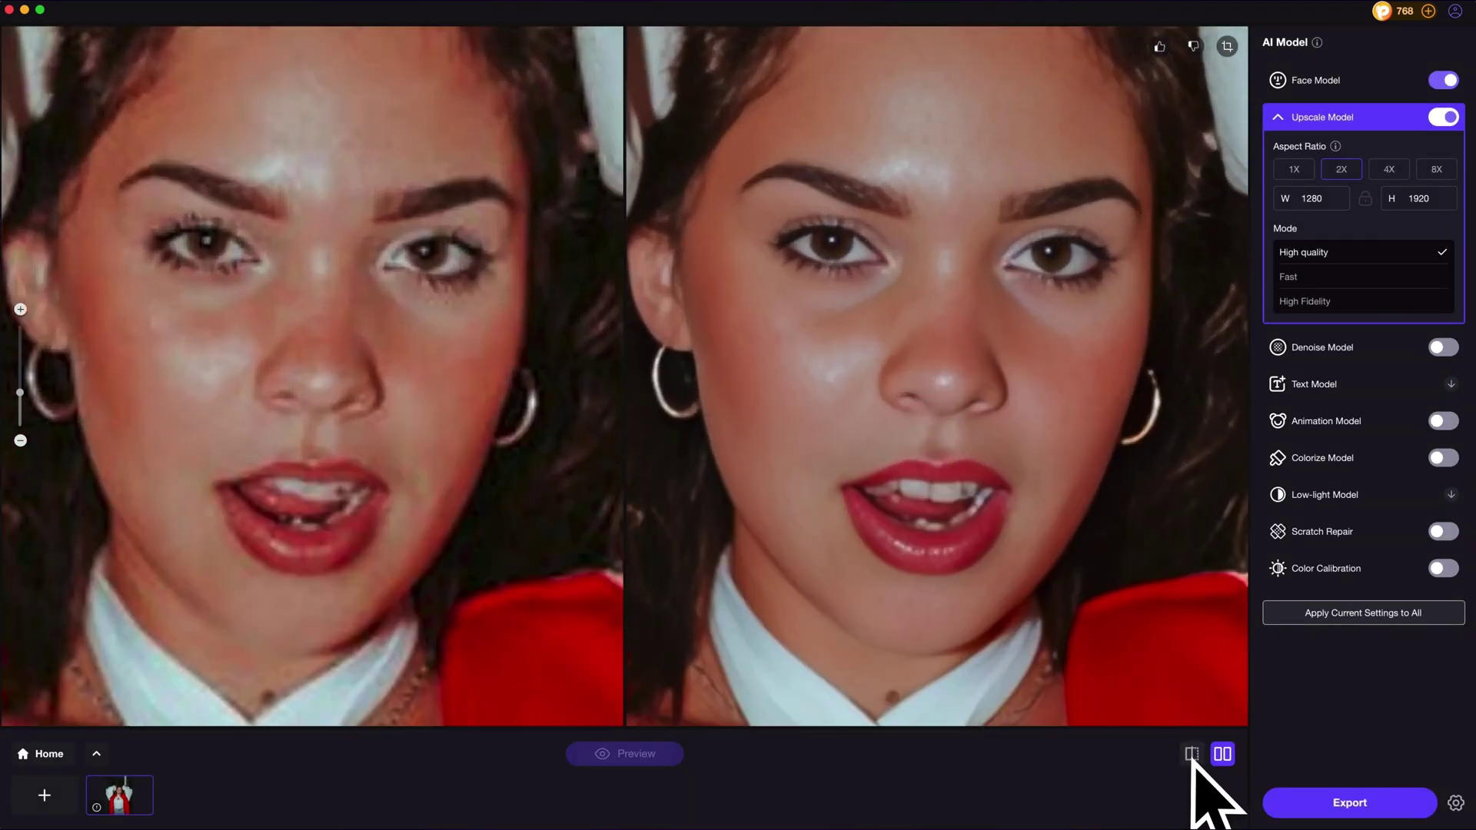
pyautogui.click(1191, 753)
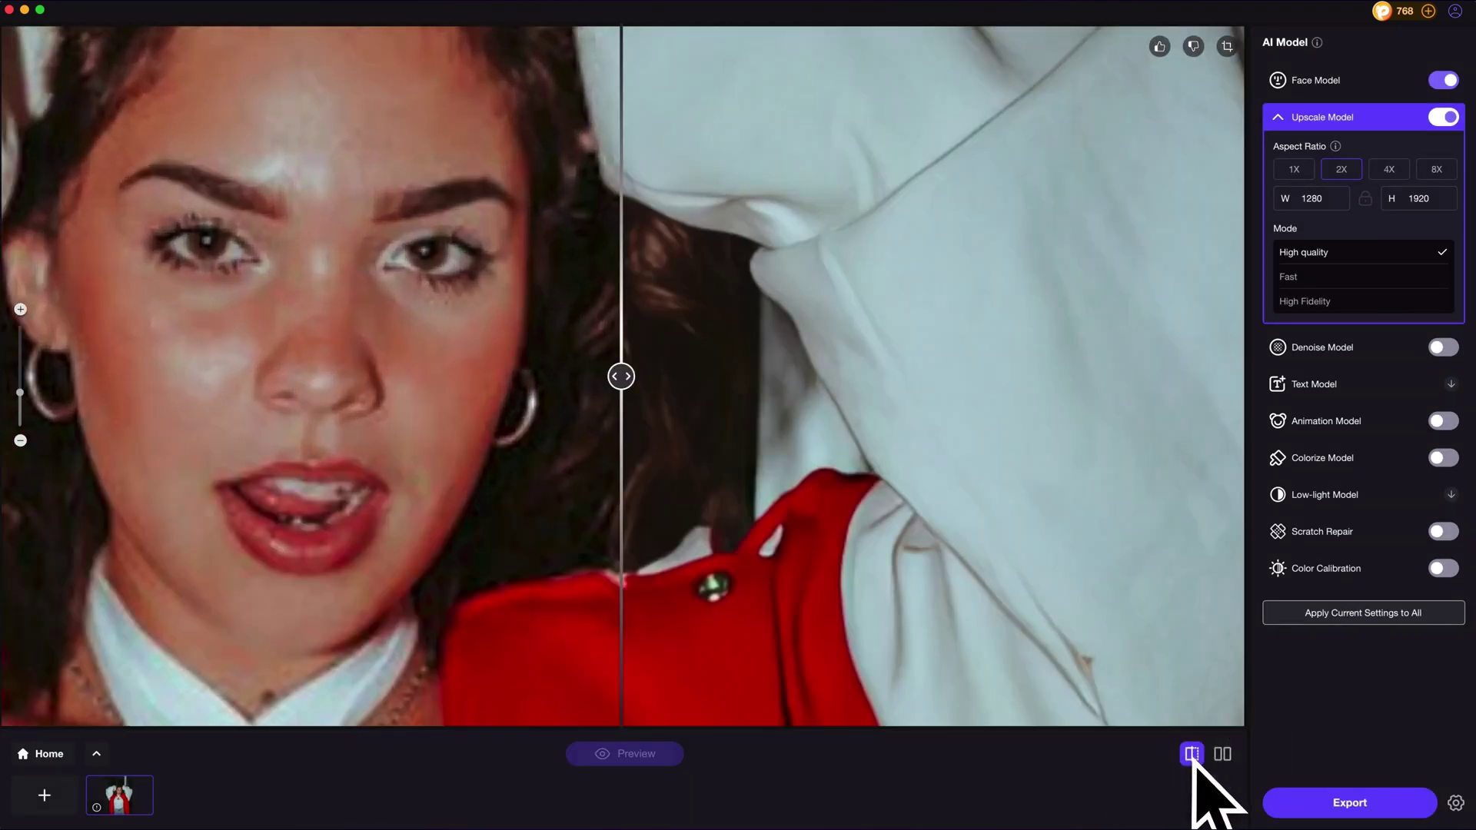
pyautogui.moveTo(801, 419); pyautogui.dragTo(188, 428)
pyautogui.scroll(-5, 742, 346)
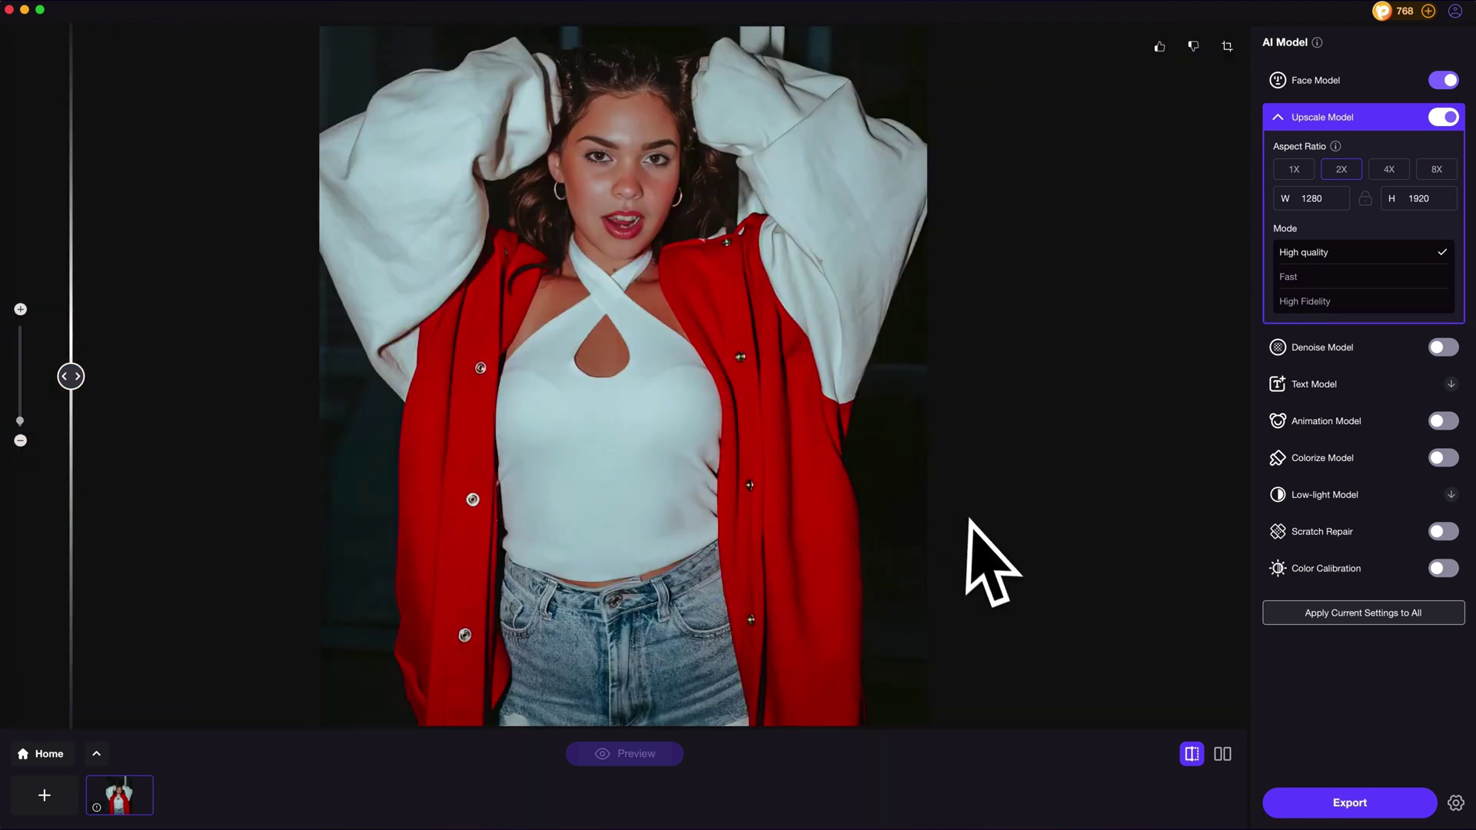
# Step: Open the portrait in ToolBox's Magic Upscaler at 200% (2560×3840) and generate a preview
pyautogui.click(1320, 801)
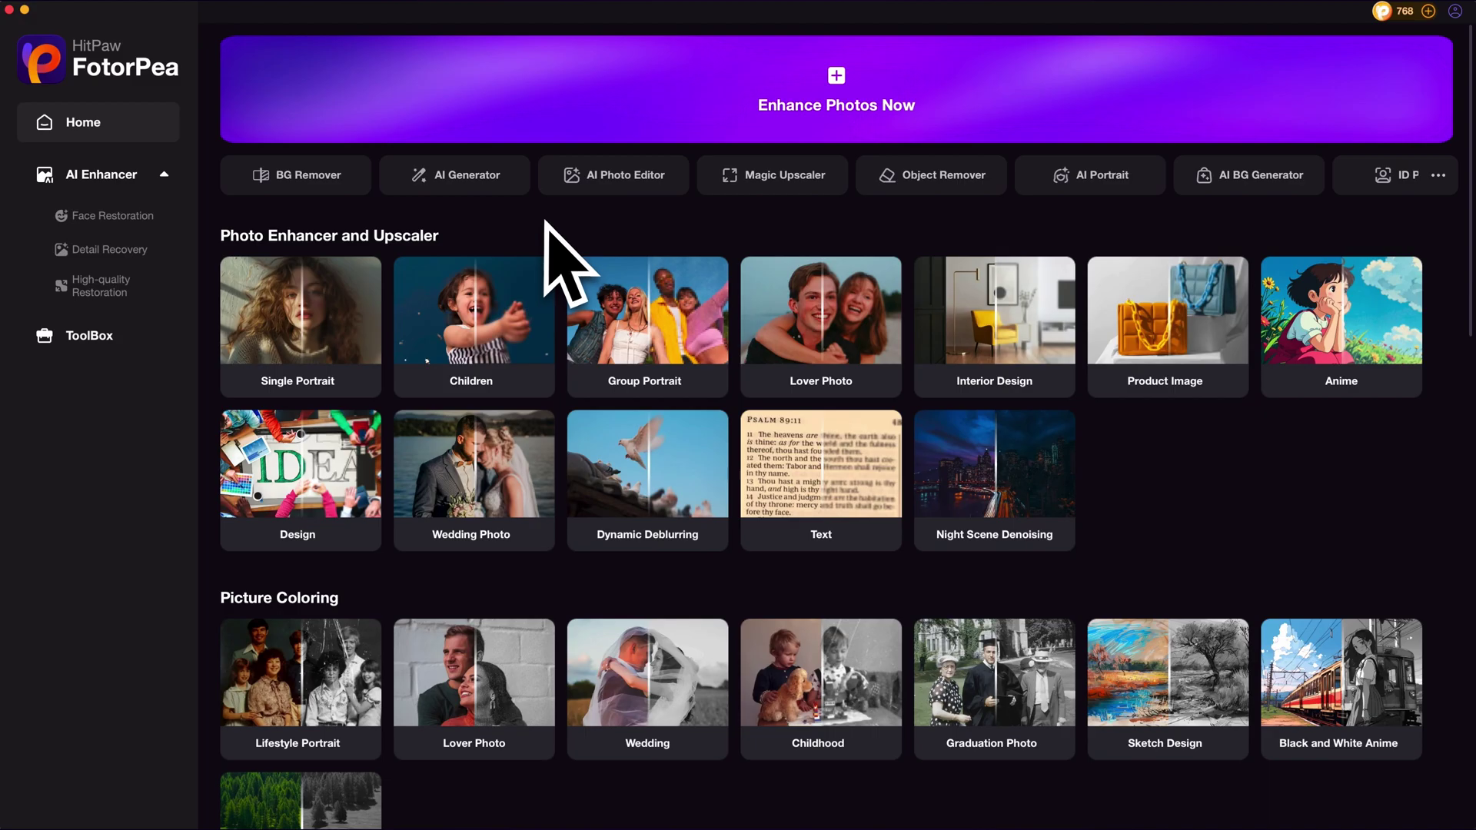
pyautogui.click(115, 346)
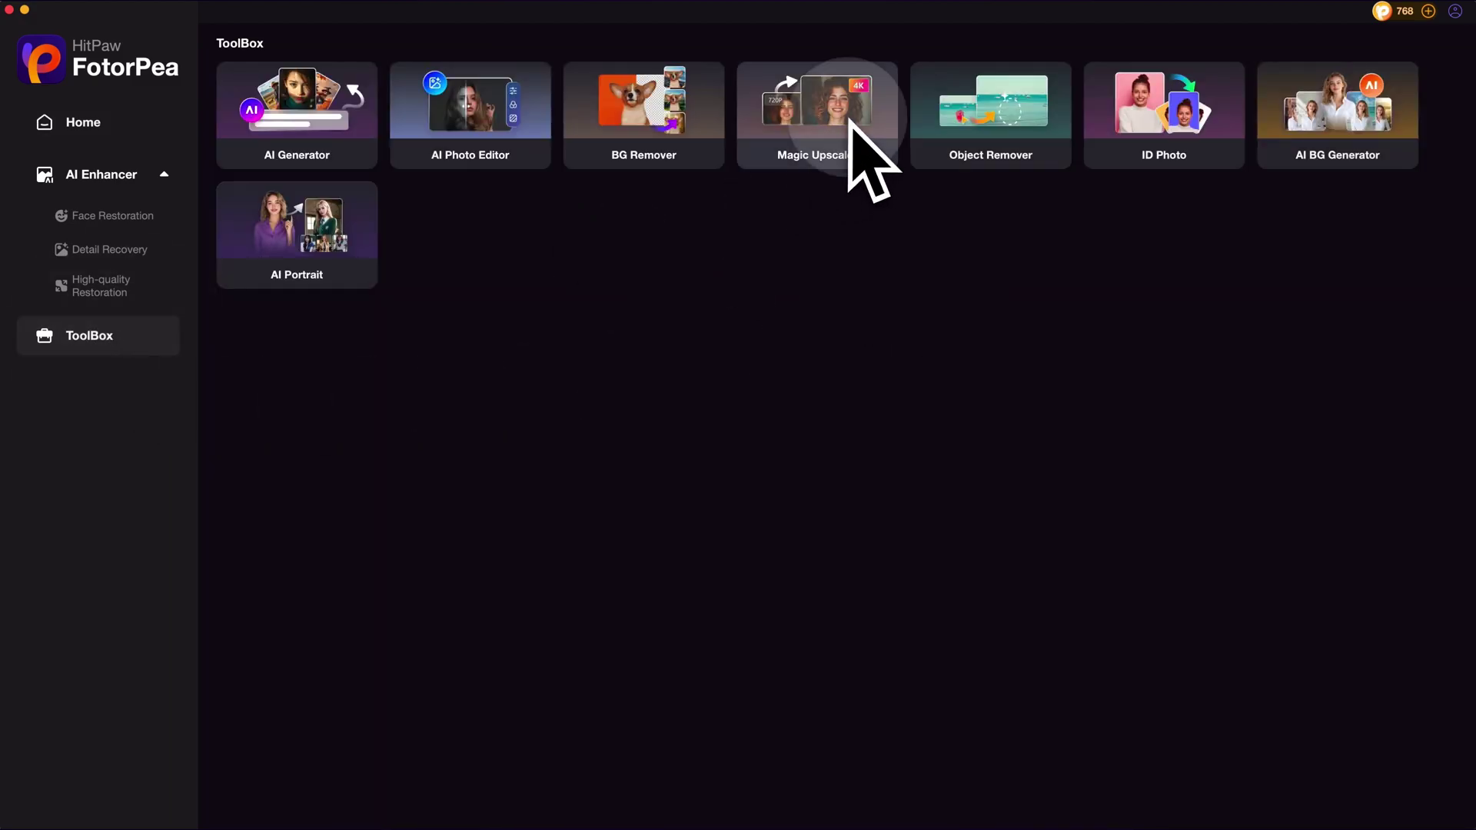
pyautogui.click(850, 121)
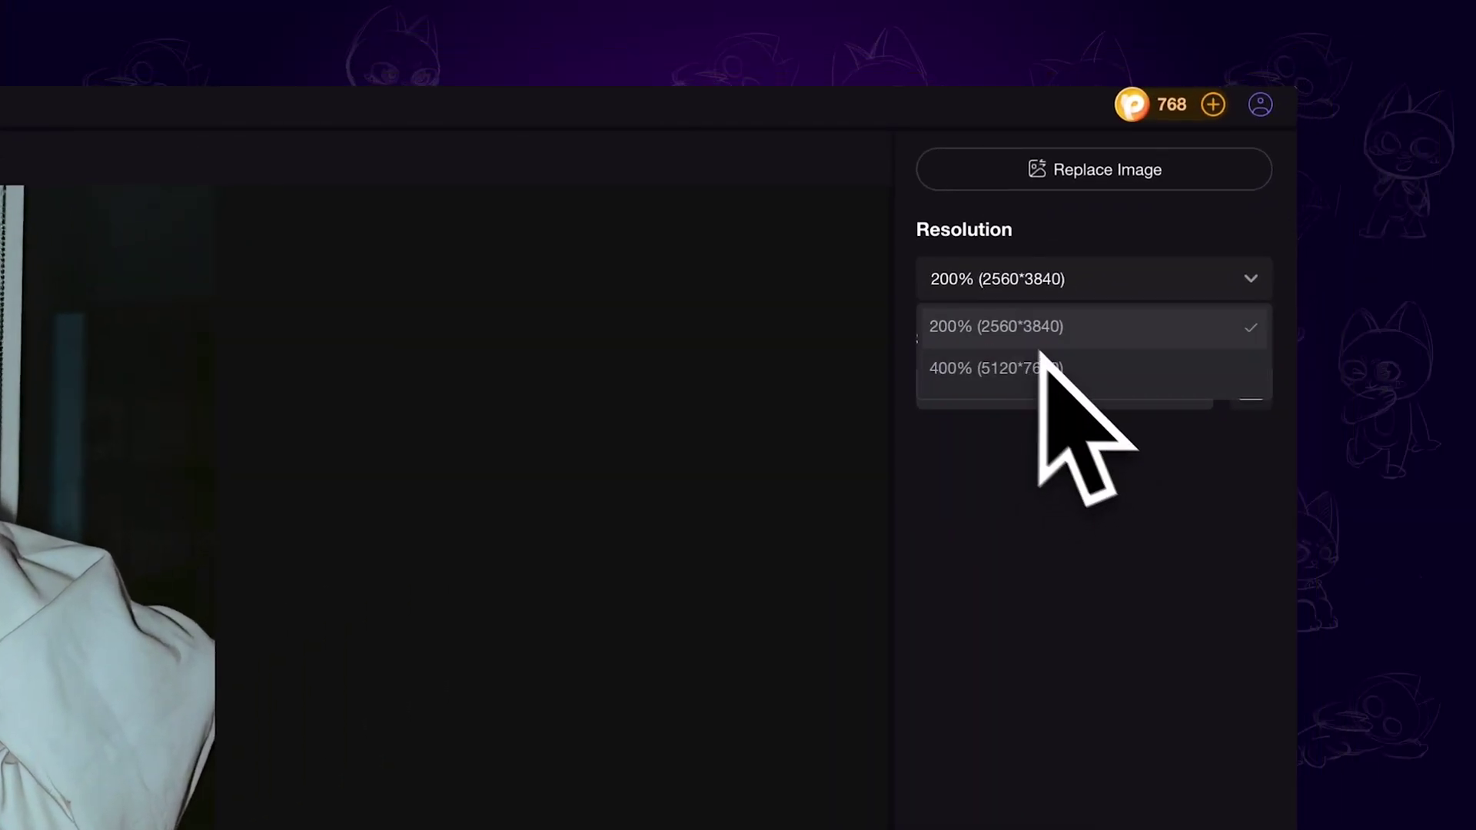
pyautogui.click(1013, 329)
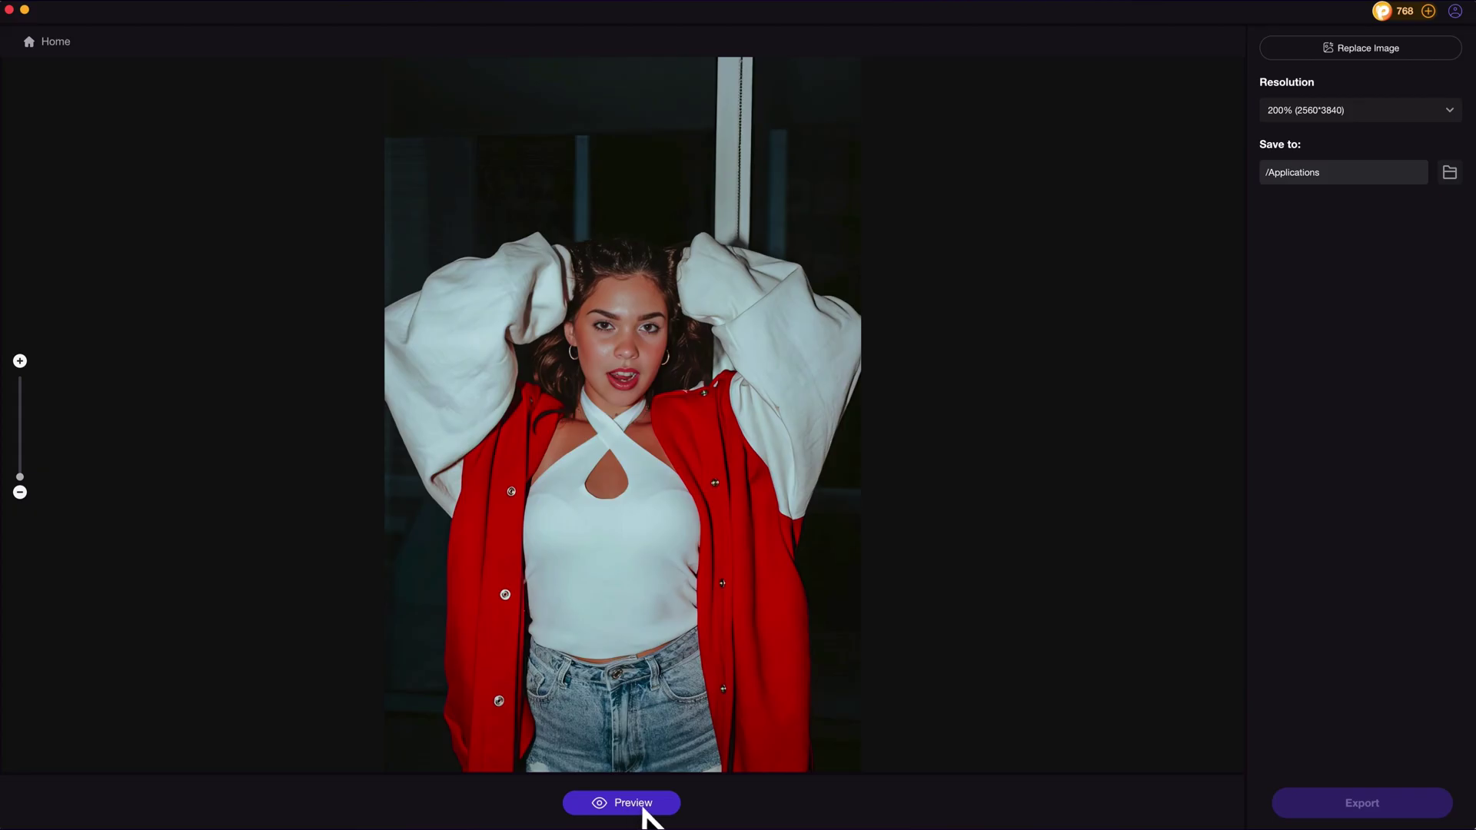
pyautogui.click(648, 804)
# Step: Zoom and pan the side-by-side Magic Upscaler comparison over the face and jacket fabric
pyautogui.scroll(5, 853, 488)
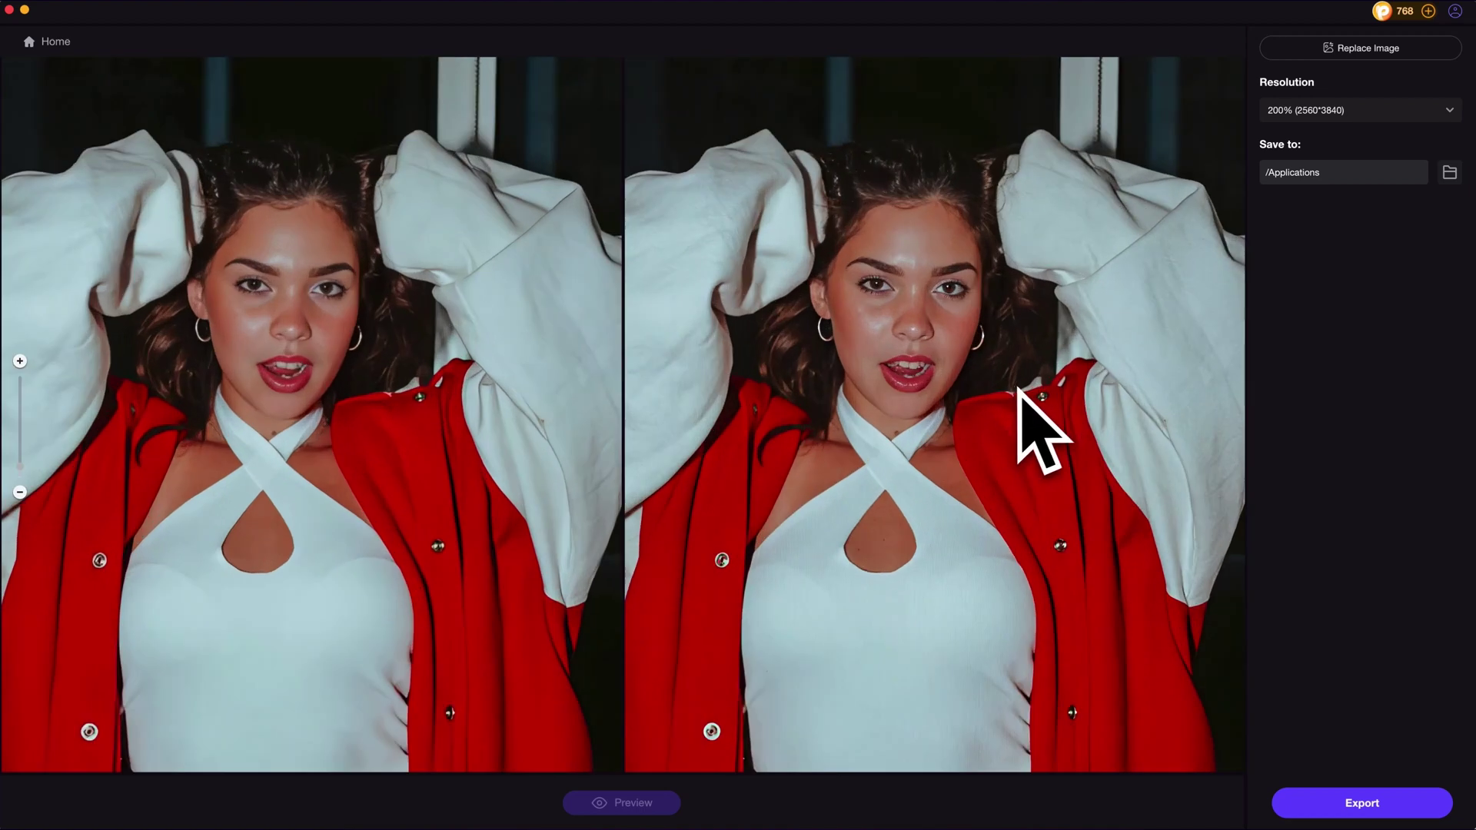
pyautogui.scroll(4, 980, 391)
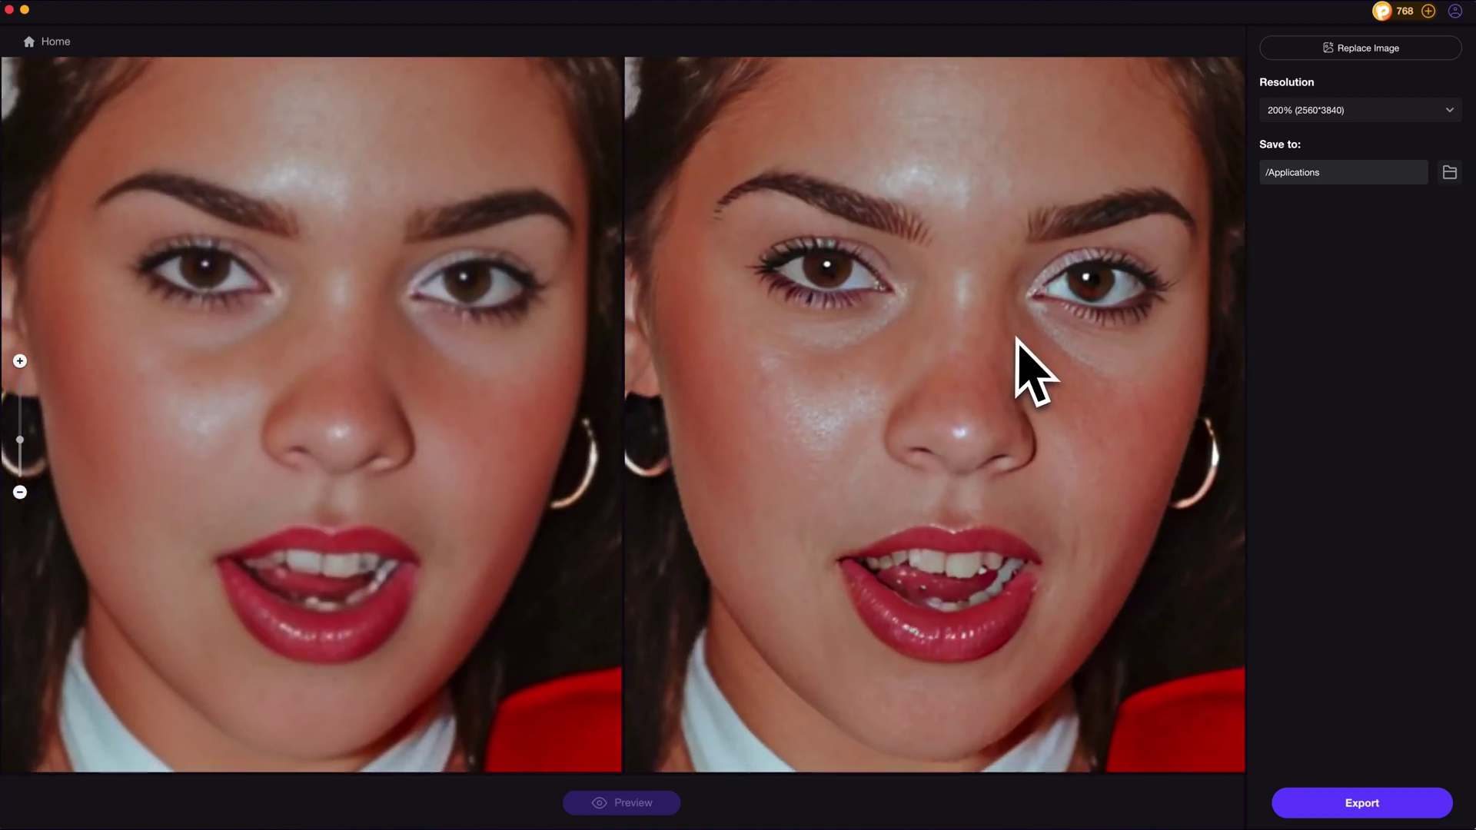
pyautogui.scroll(3, 934, 318)
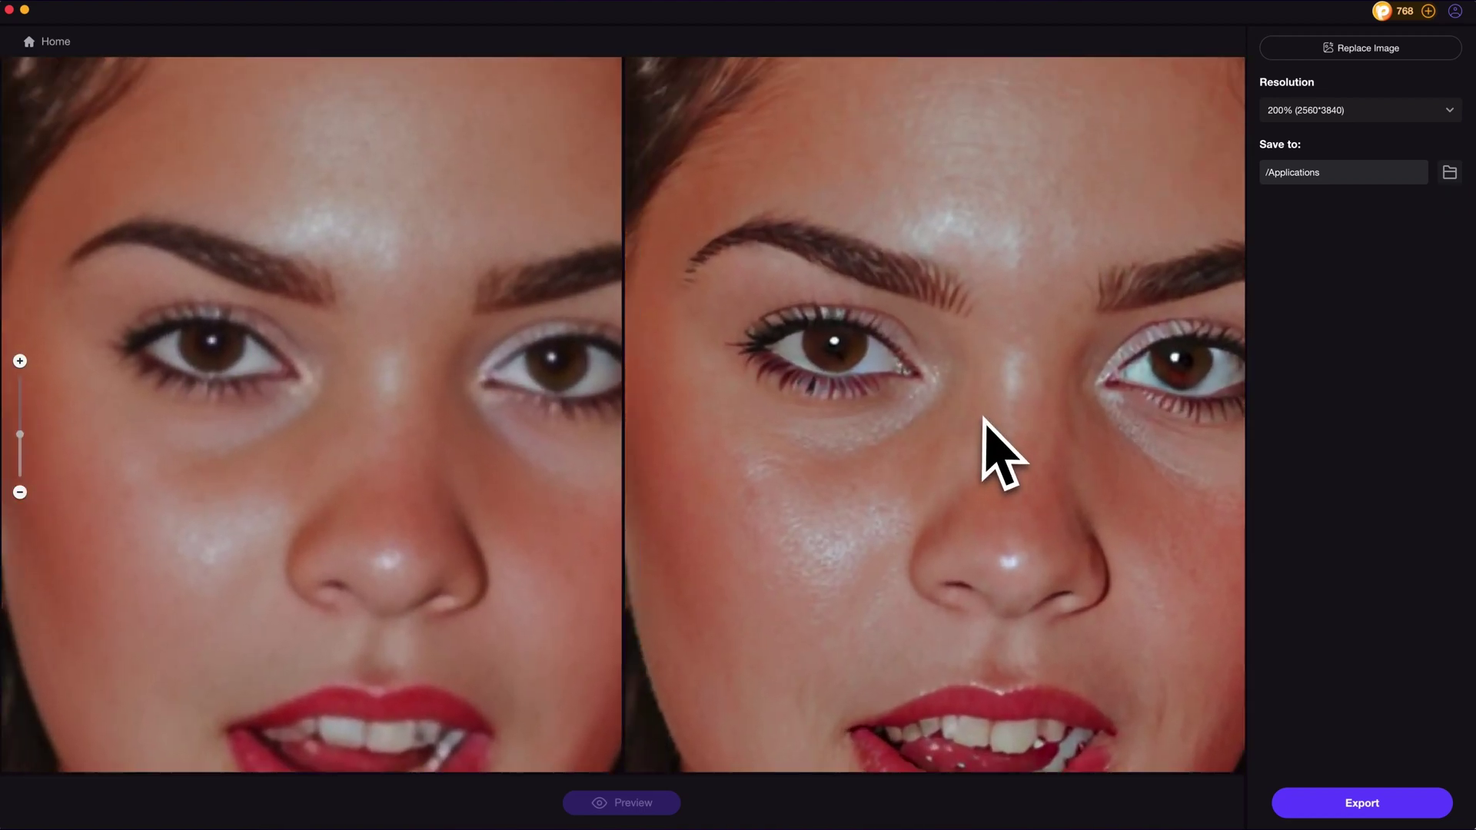
pyautogui.scroll(-10, 1007, 431)
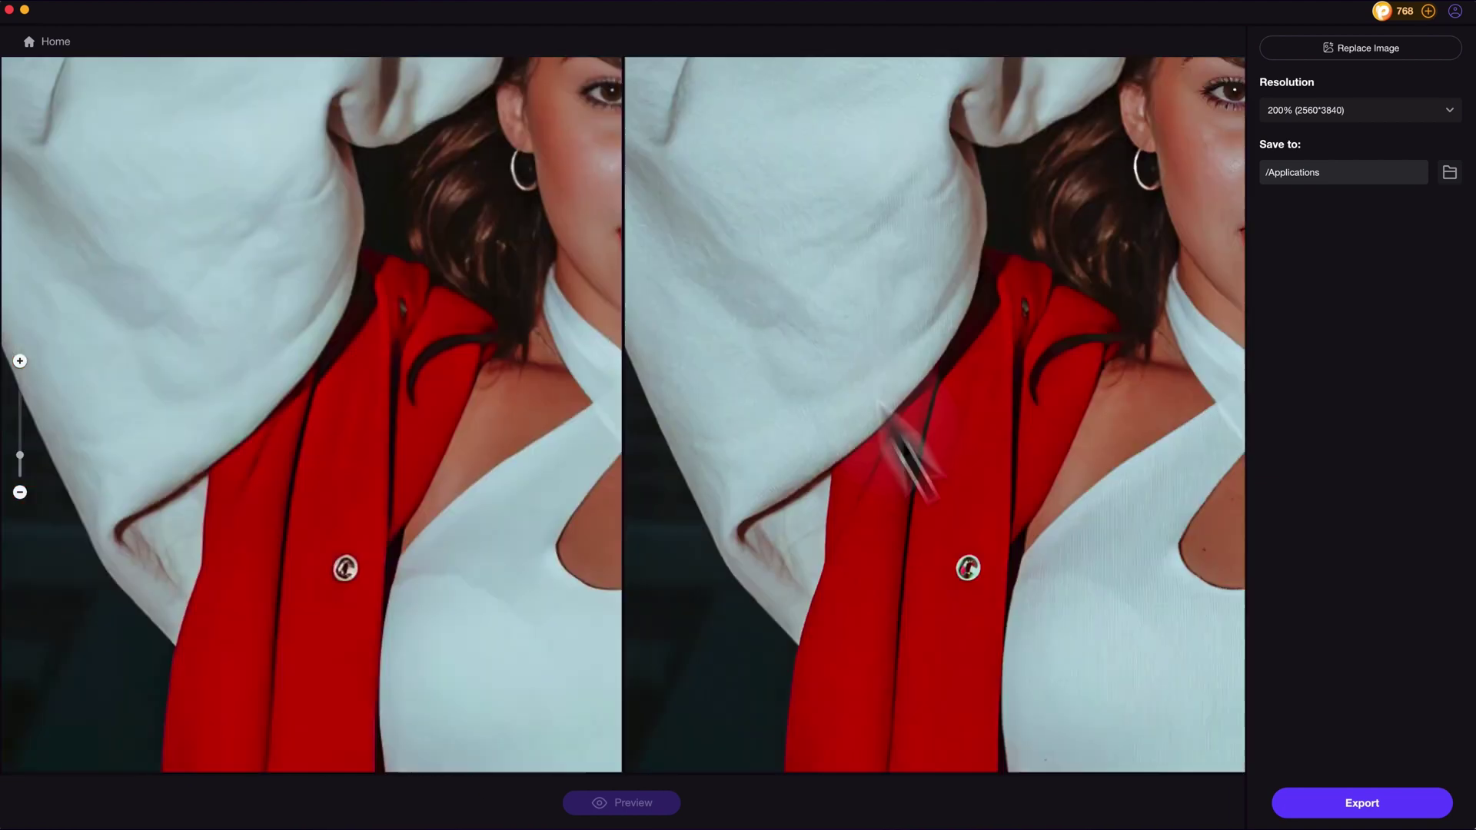
pyautogui.scroll(5, 983, 386)
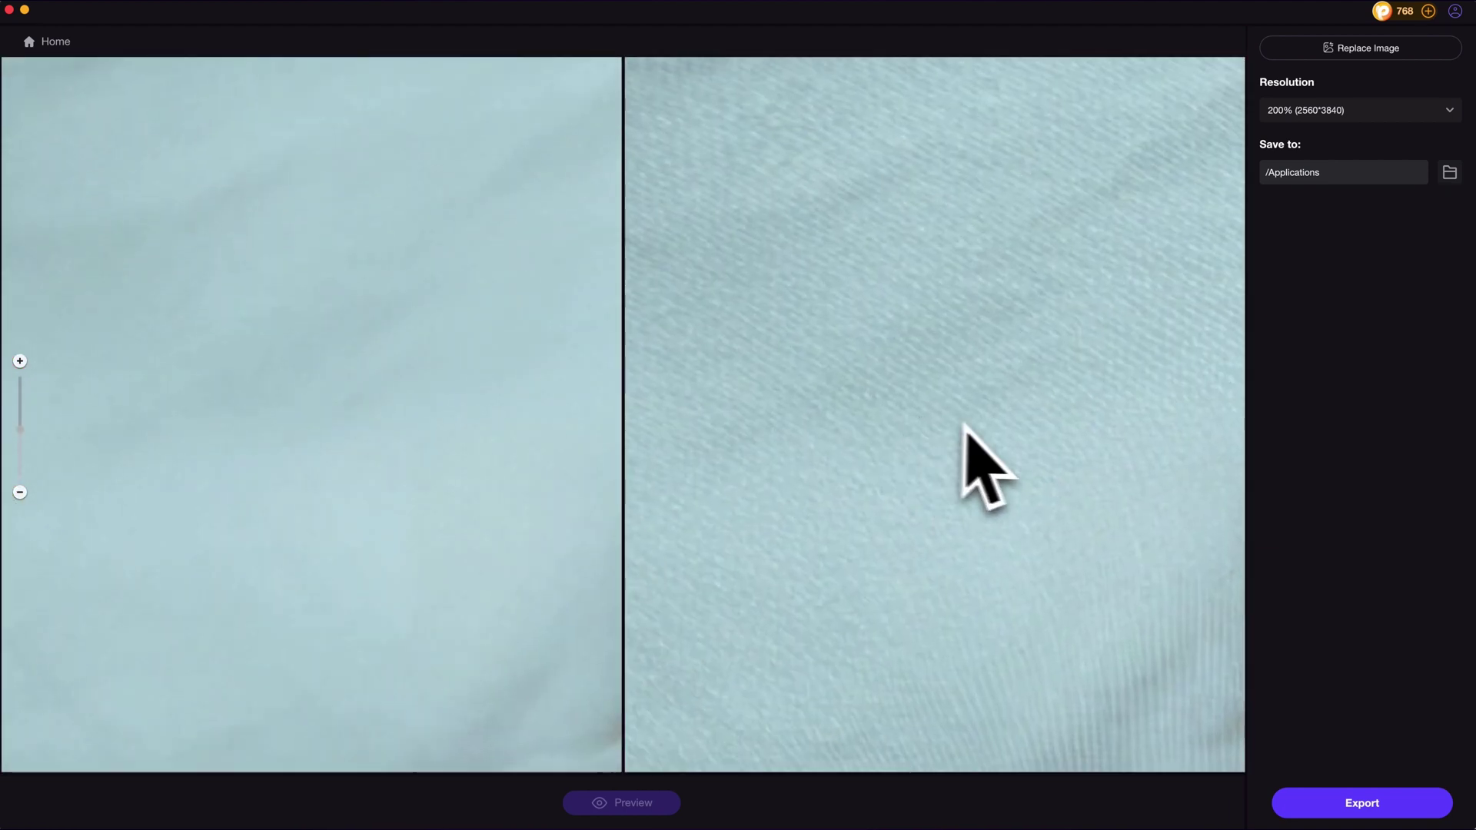
pyautogui.scroll(-5, 1029, 453)
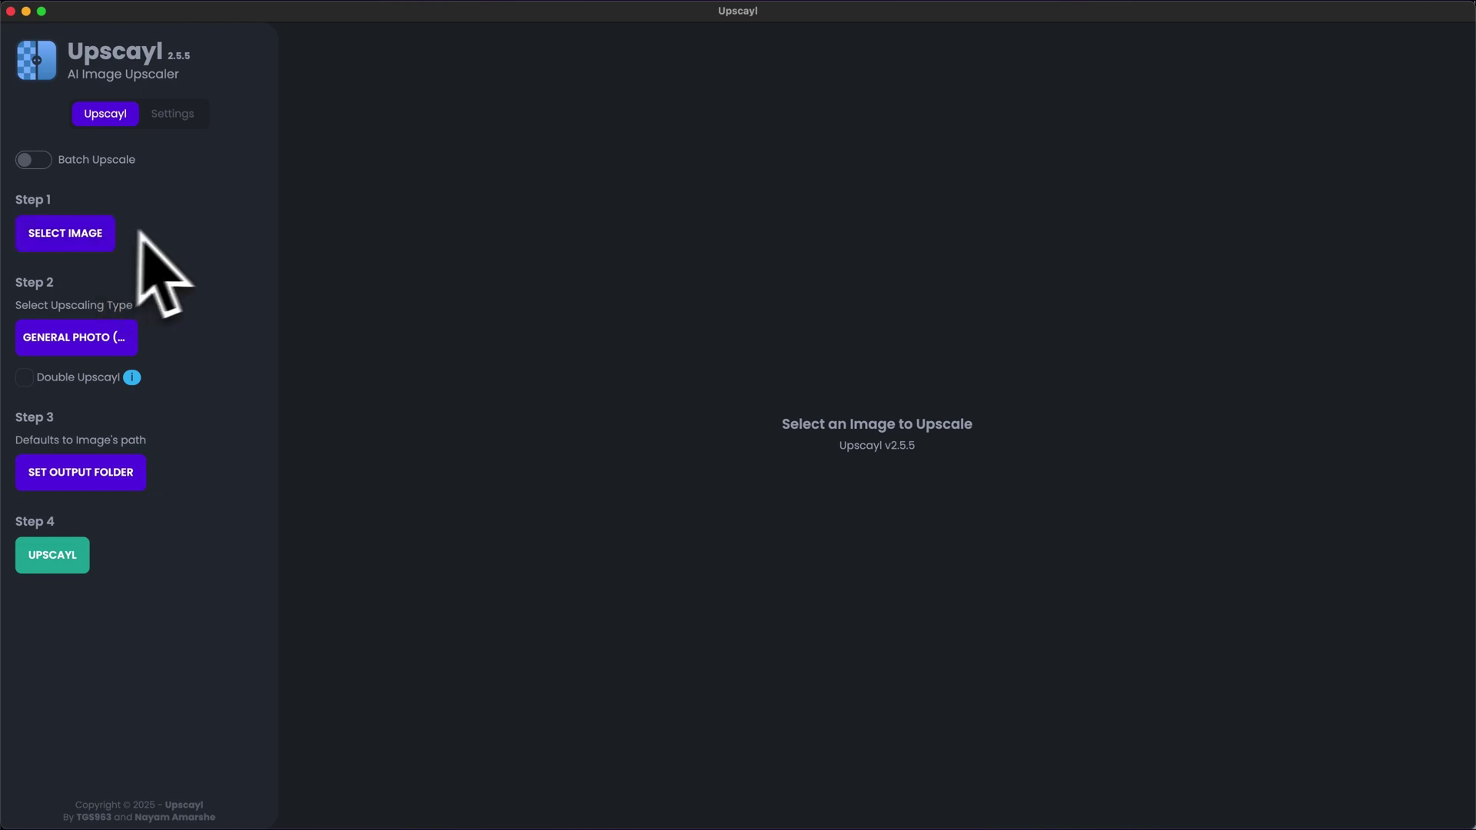
# Step: Load the portrait into Upscayl and upscale it to 2560x3840 with GENERAL PHOTO (REAL-ESRGAN)
pyautogui.moveTo(331, 223); pyautogui.dragTo(817, 452)
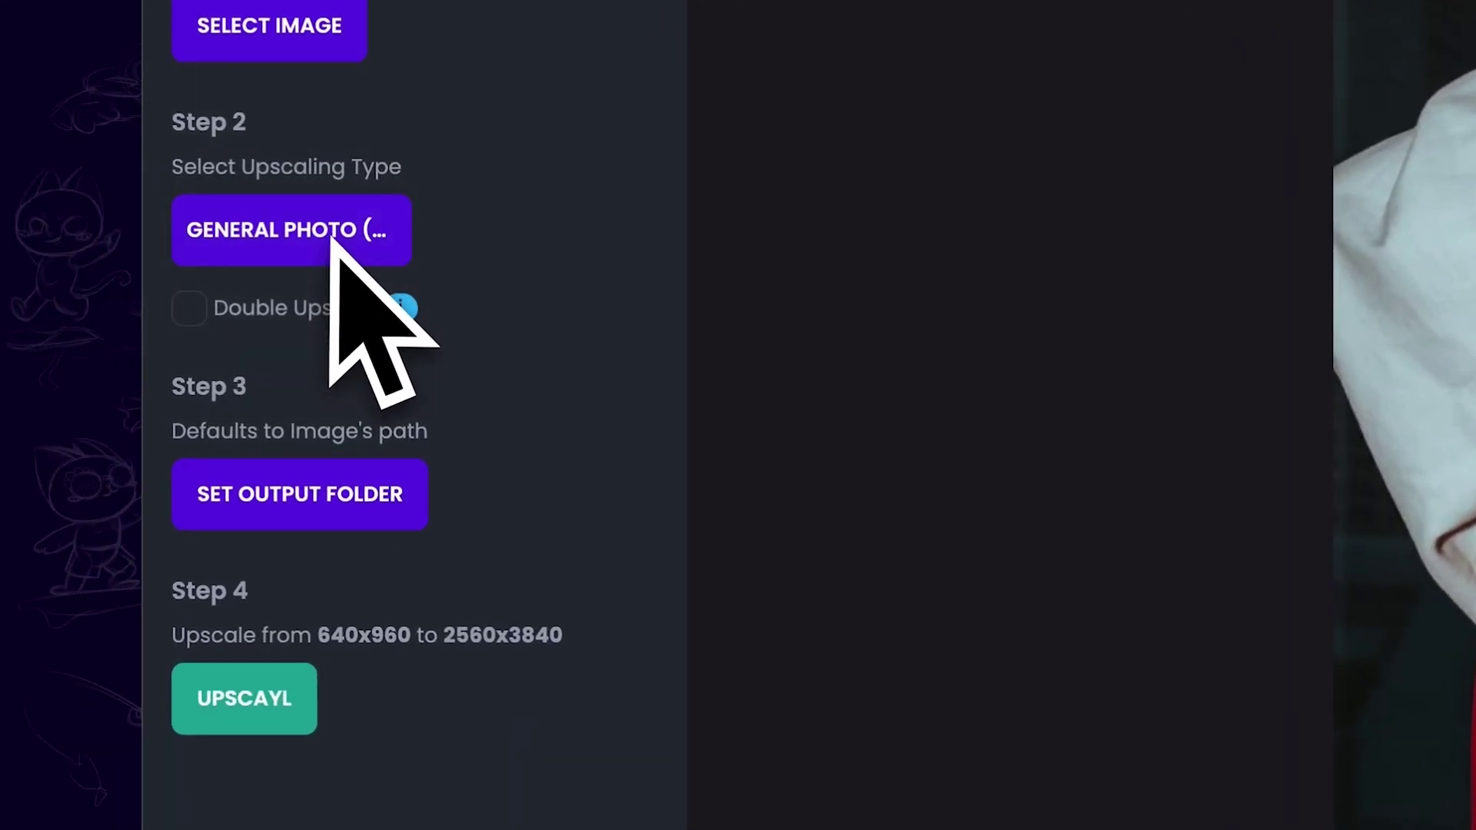
pyautogui.click(86, 340)
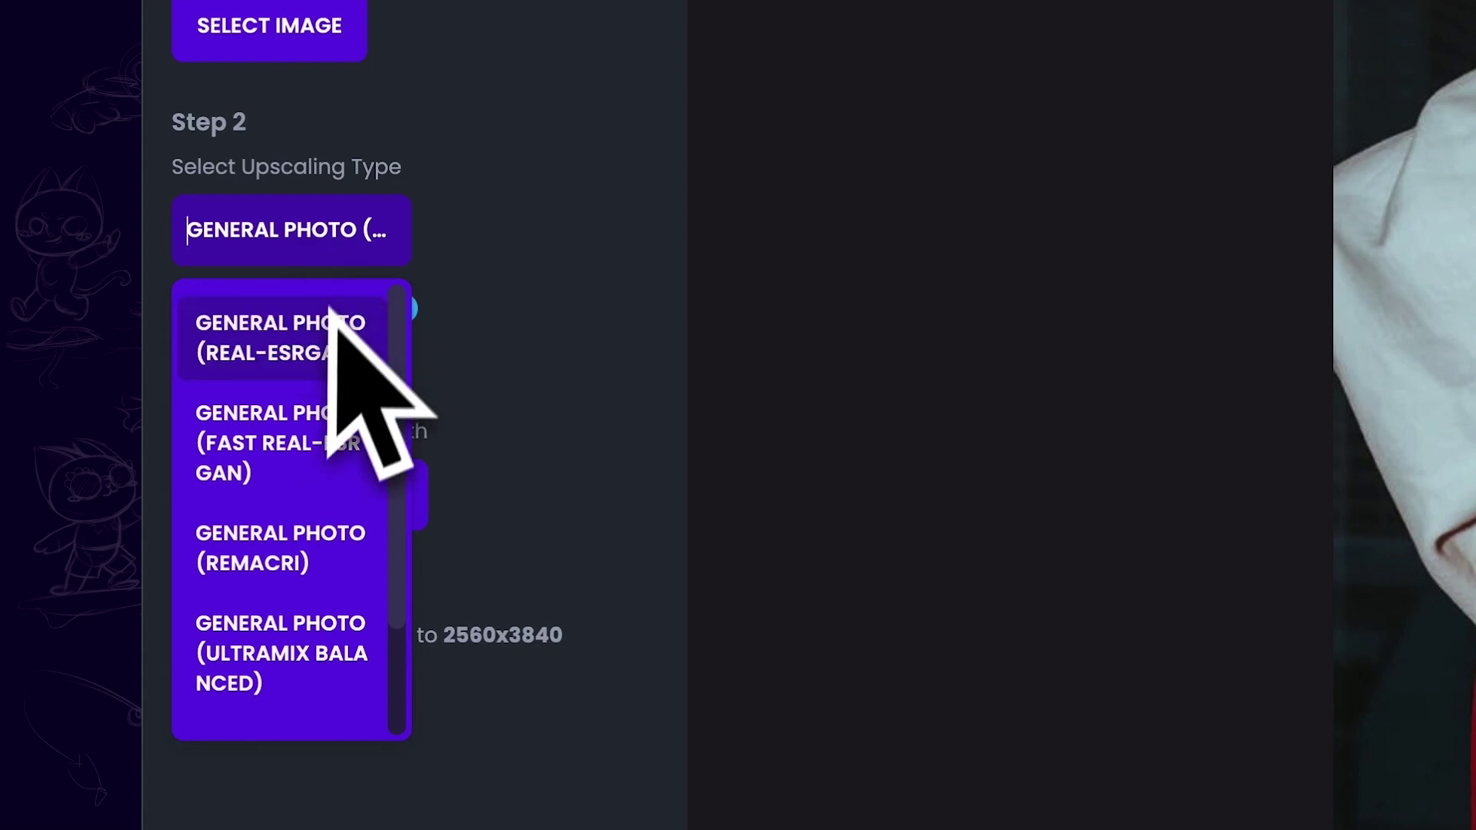
pyautogui.click(315, 350)
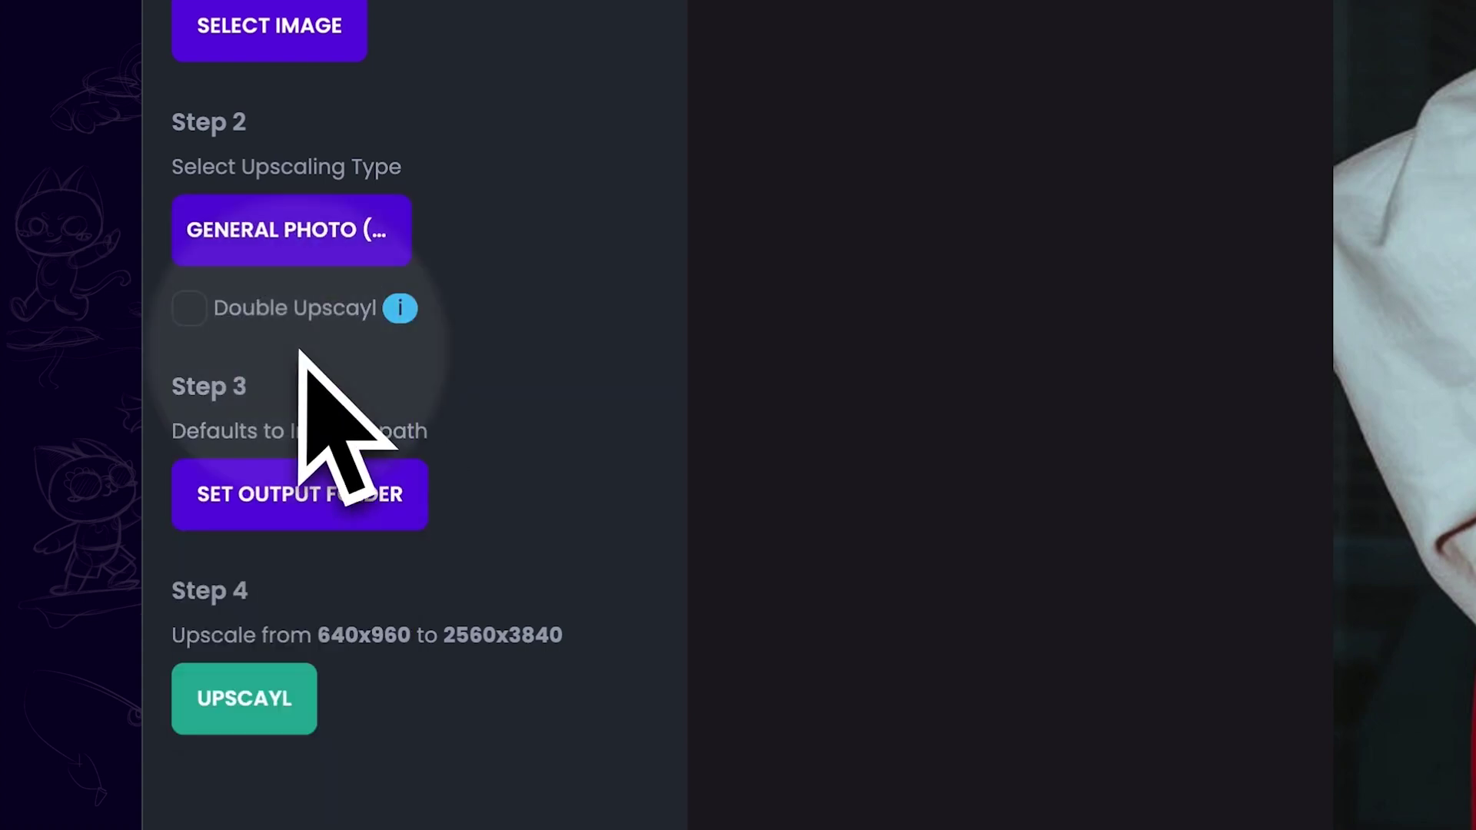
pyautogui.moveTo(403, 314)
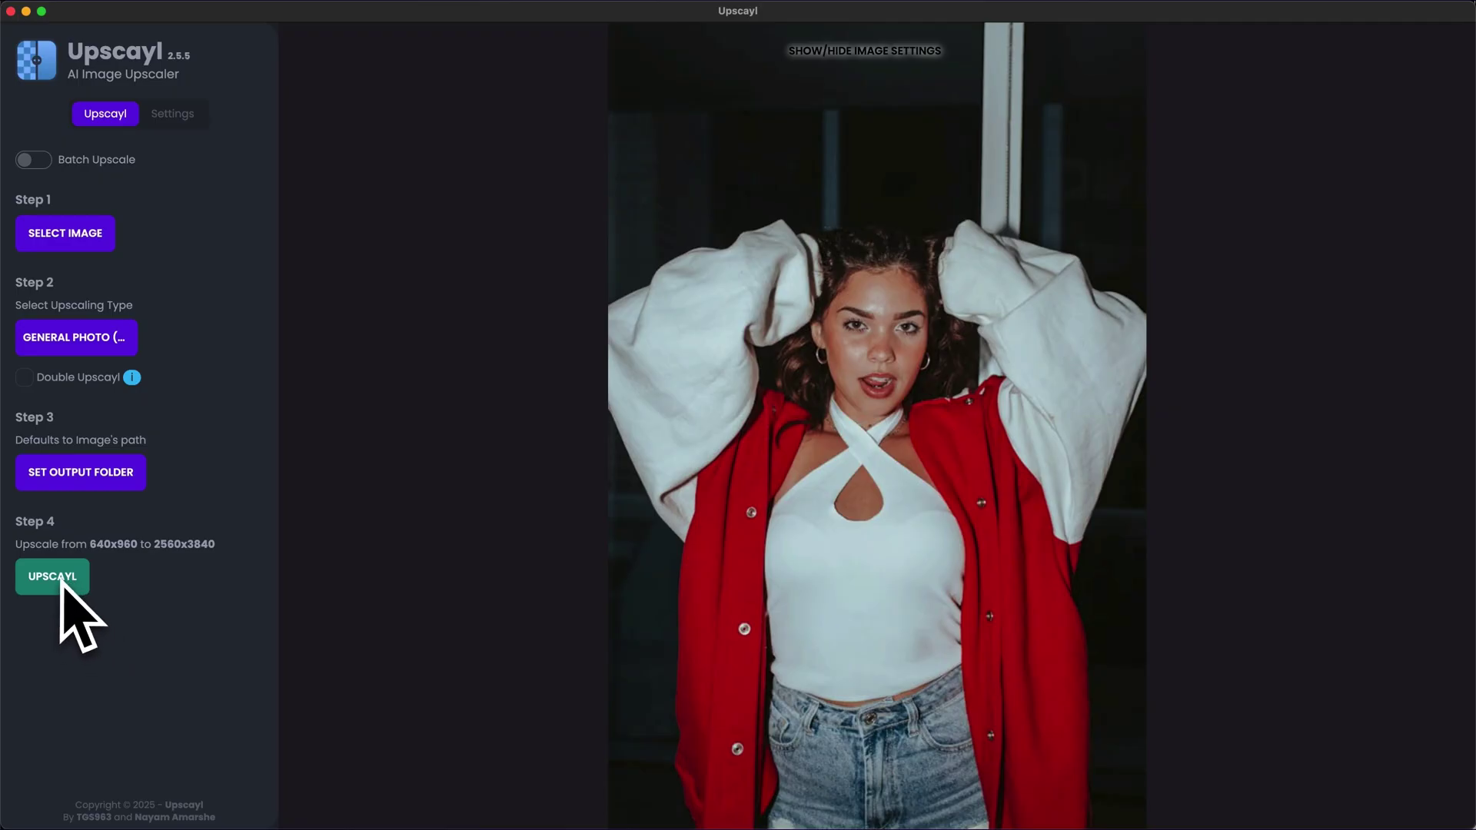
pyautogui.click(53, 577)
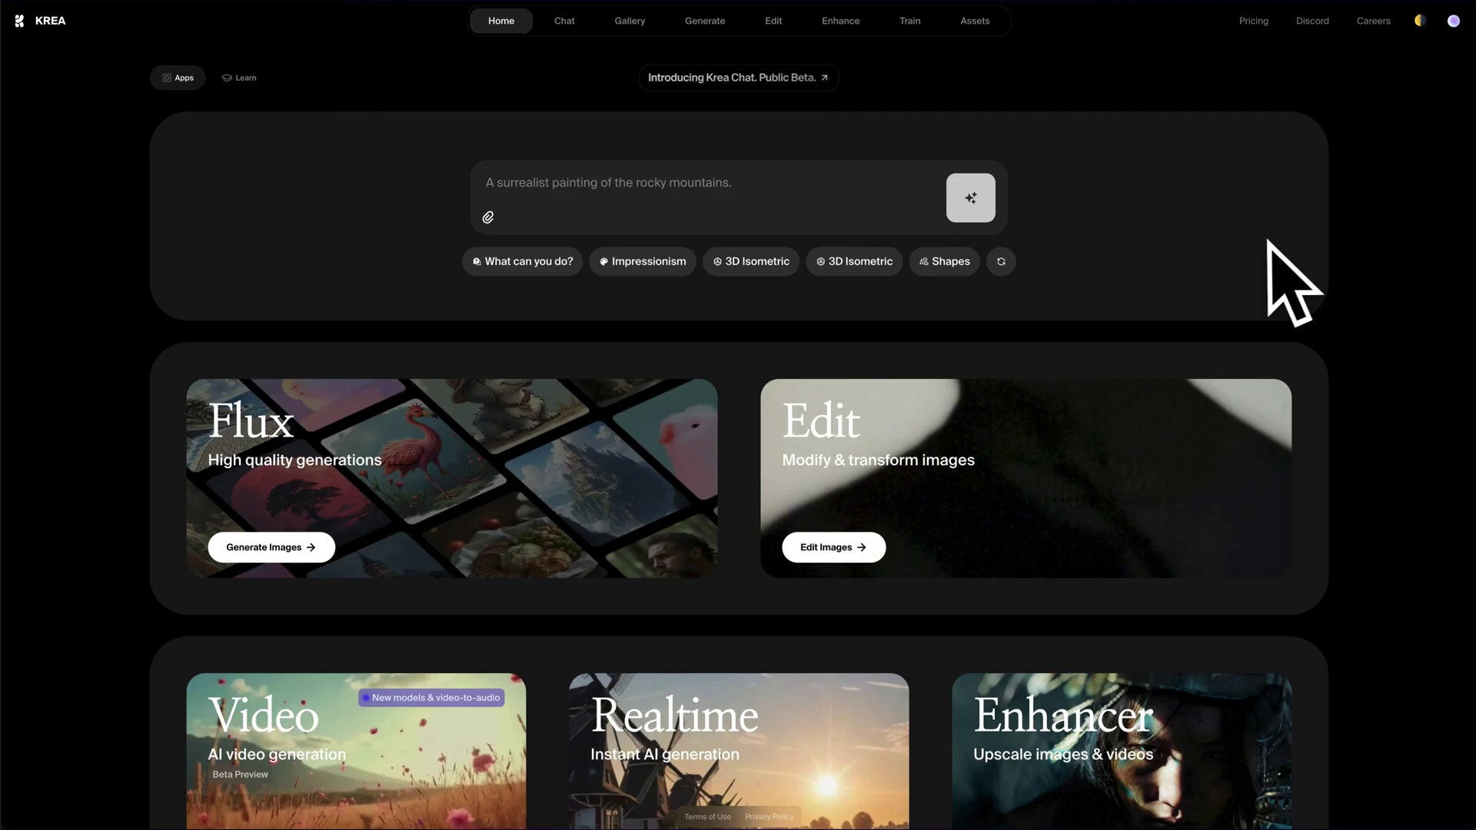
# Step: Open Krea's Upscale & Enhance tool from the Enhancer card and upload the portrait
pyautogui.scroll(-5, 1269, 241)
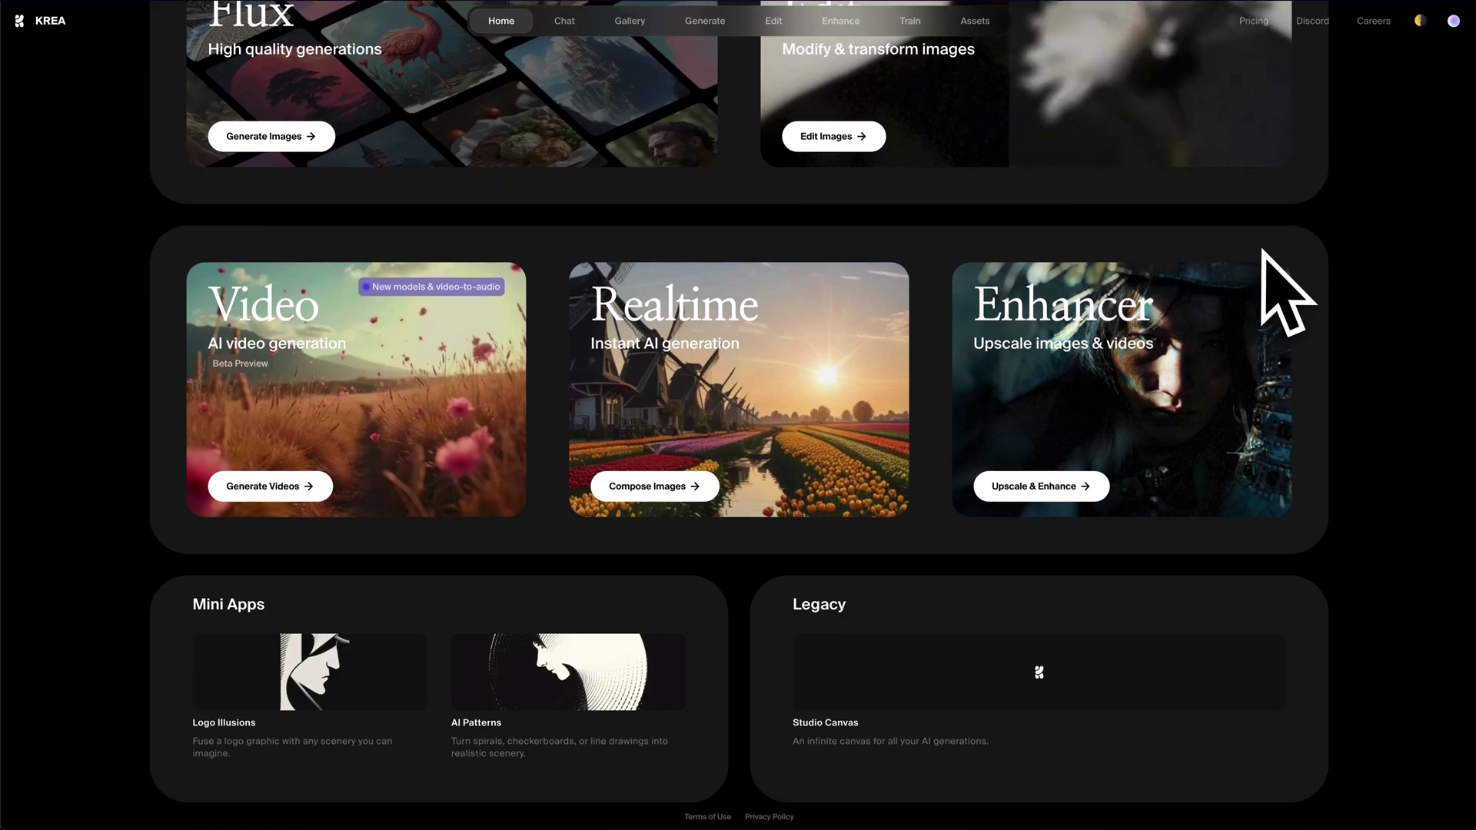
pyautogui.click(1064, 496)
pyautogui.moveTo(1129, 428); pyautogui.dragTo(846, 316)
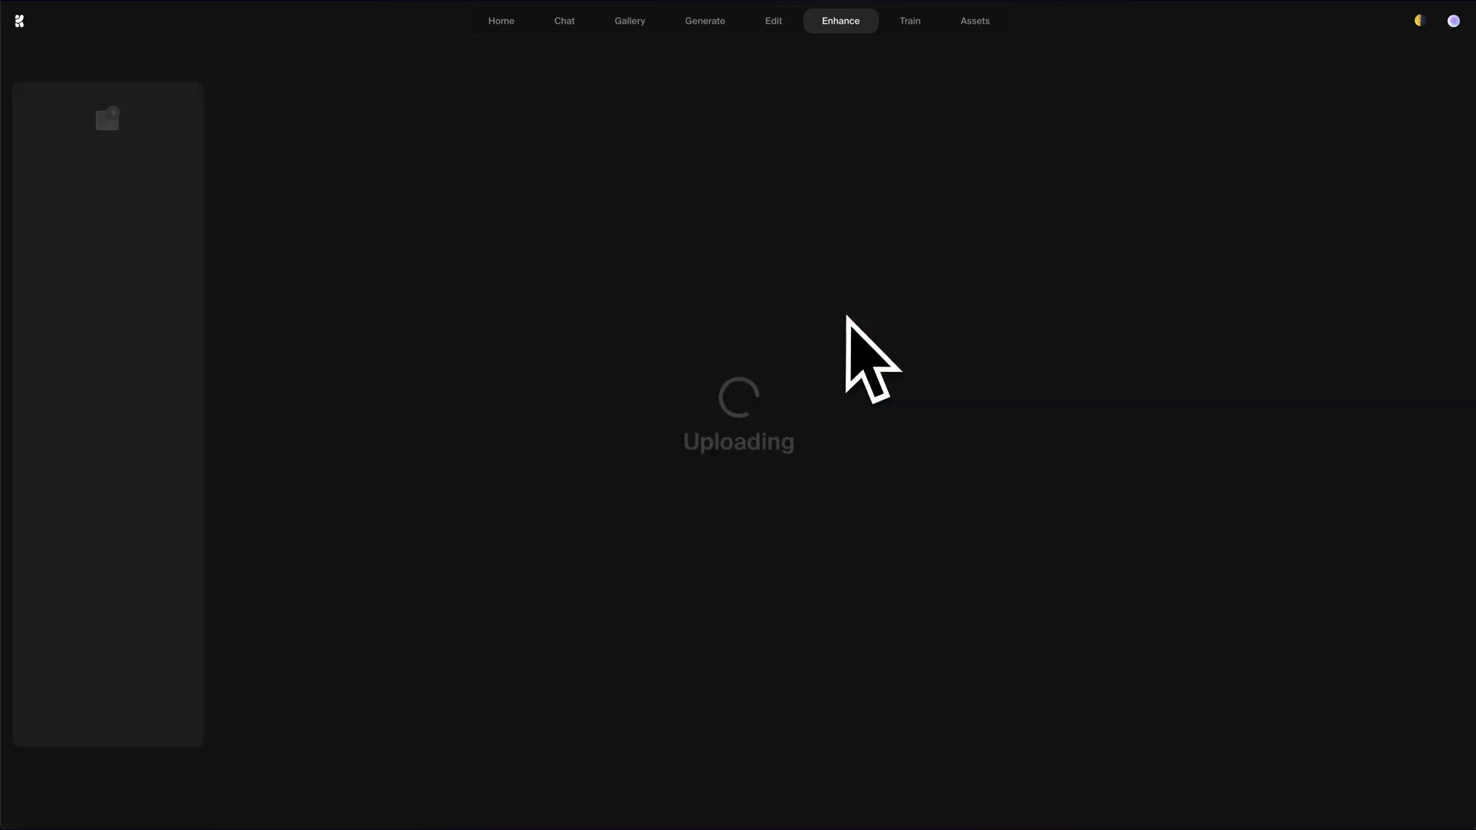
# Step: Set Krea to 2x upscaling with Strength 0.60, Resemblance 0.38, Clarity 0.25 and start enhancing
pyautogui.click(1394, 461)
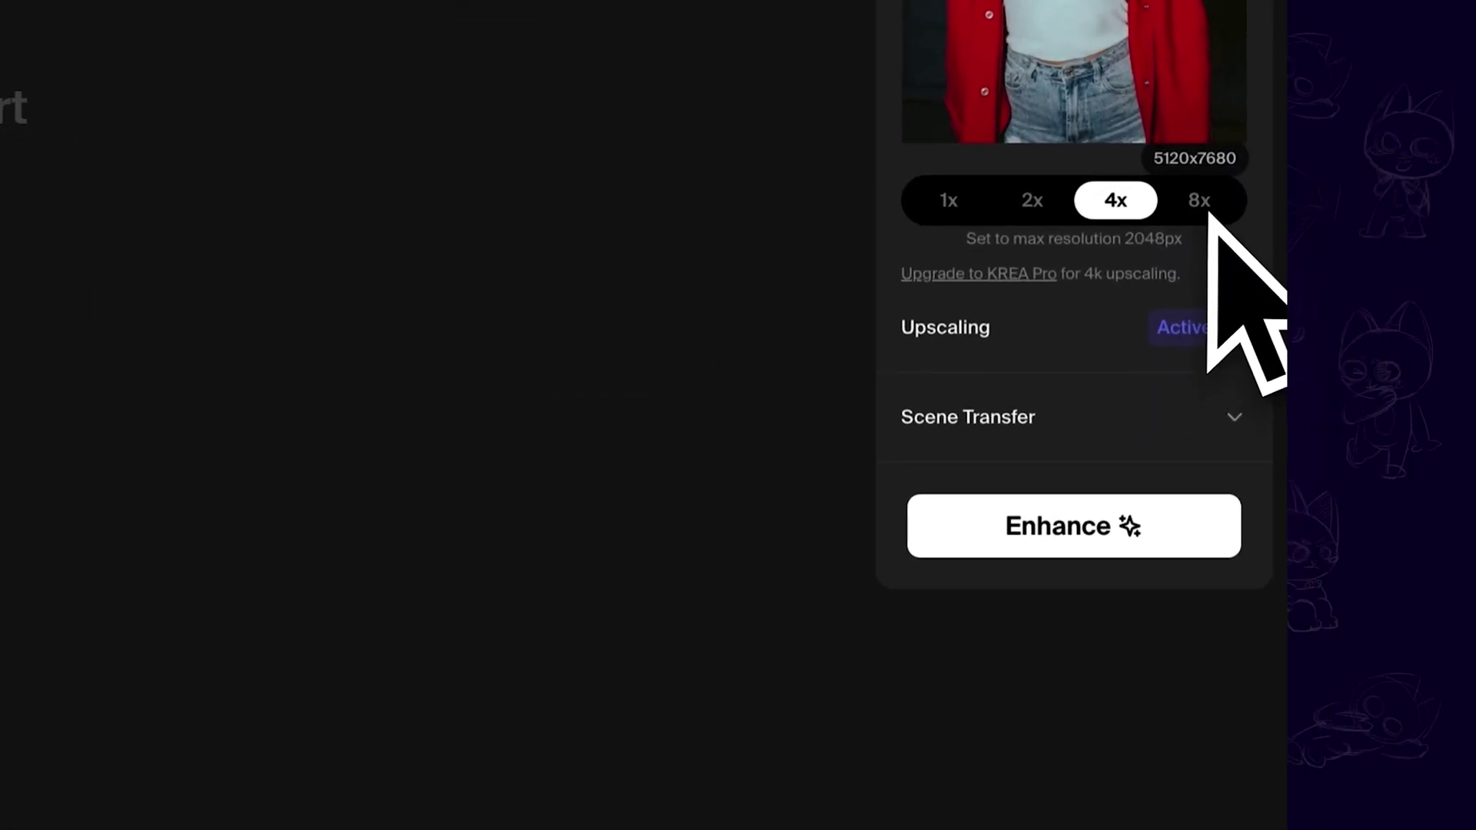
pyautogui.click(1036, 206)
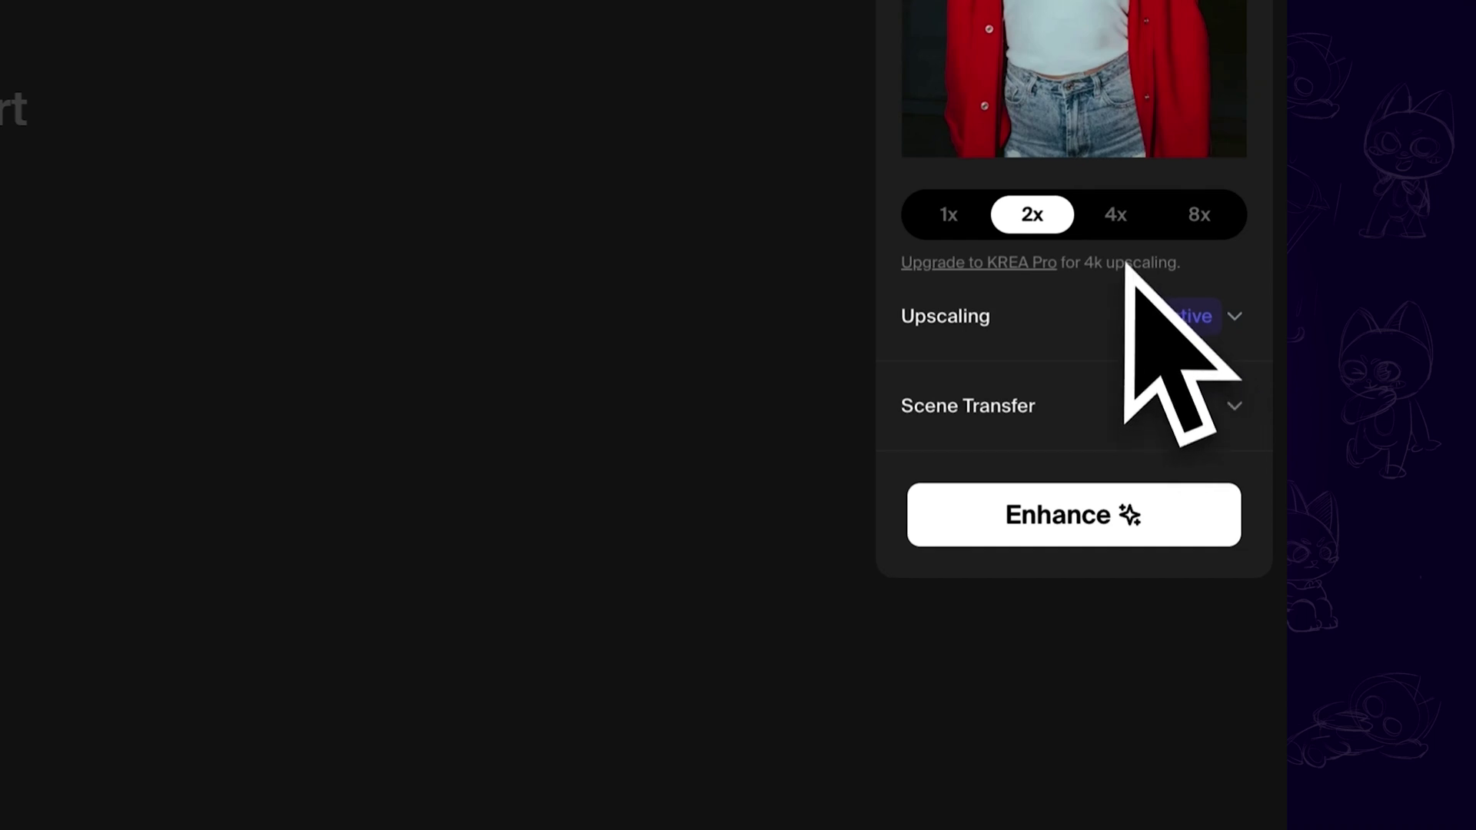
pyautogui.click(1233, 316)
pyautogui.scroll(-3, 1153, 262)
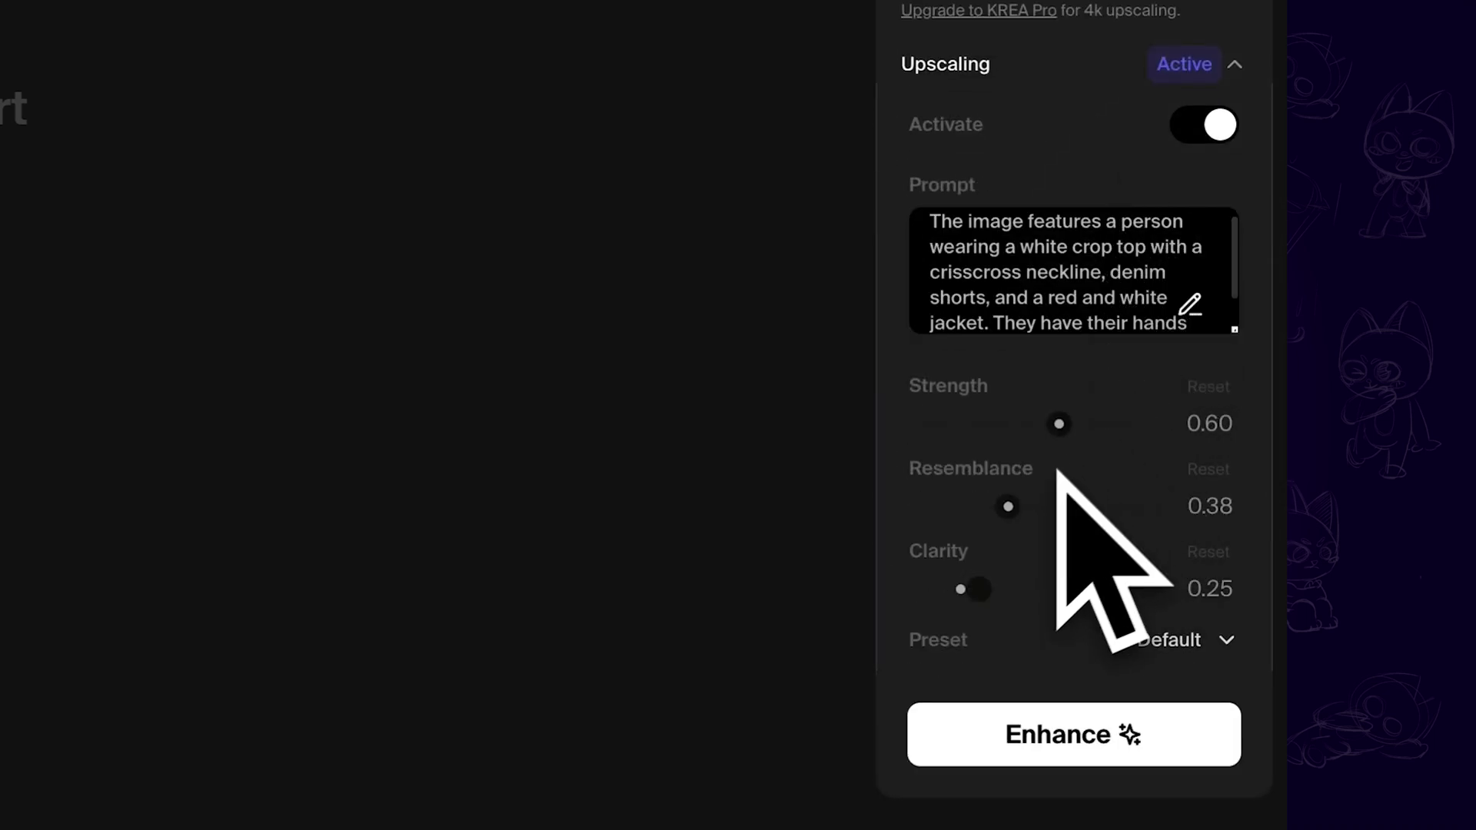
pyautogui.scroll(-2, 1099, 469)
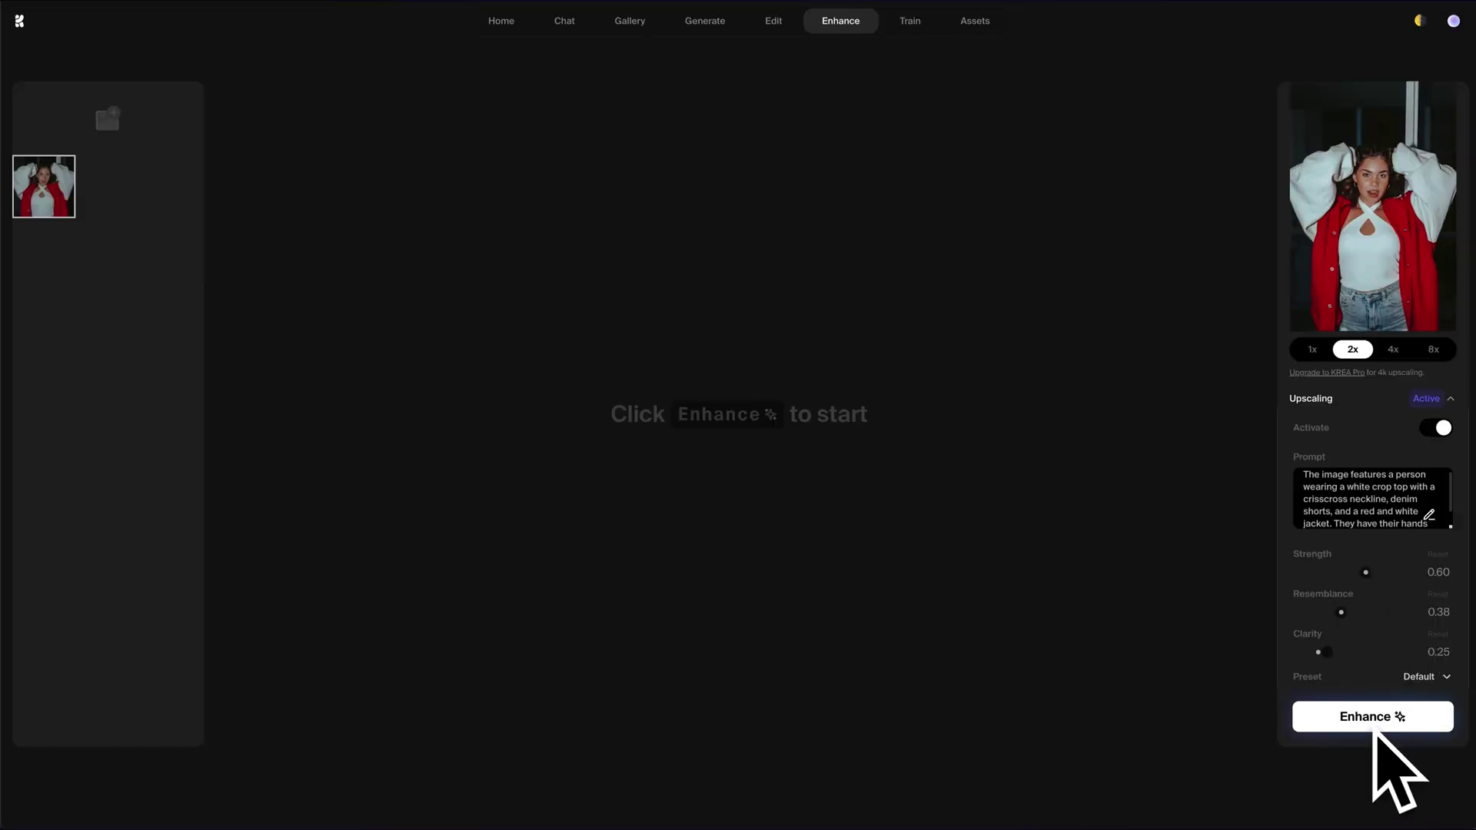
pyautogui.click(1372, 728)
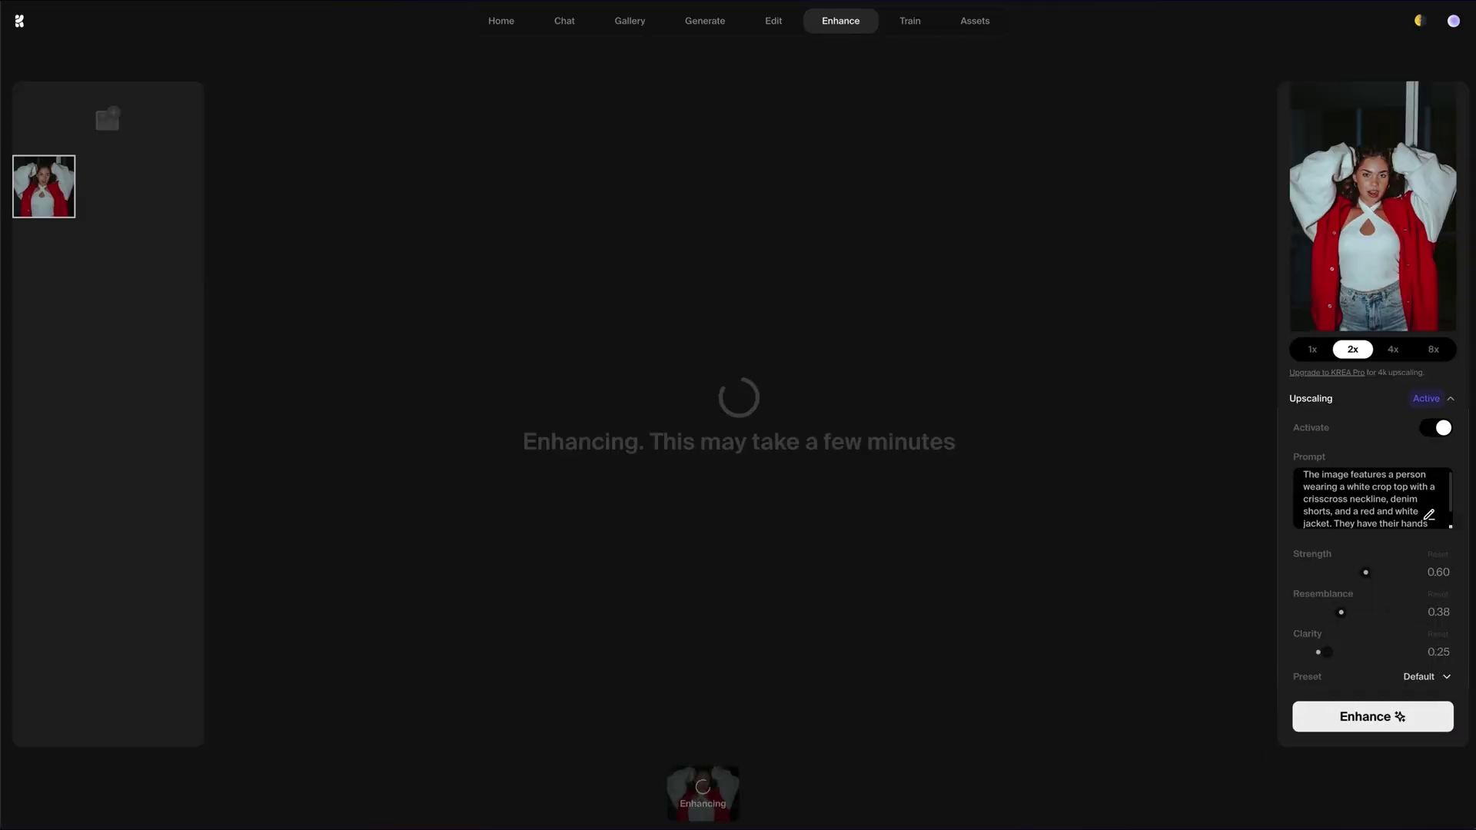
# Step: Zoom in and out over the finished 2x portrait, and lower Strength to 0.12
pyautogui.scroll(5, 652, 412)
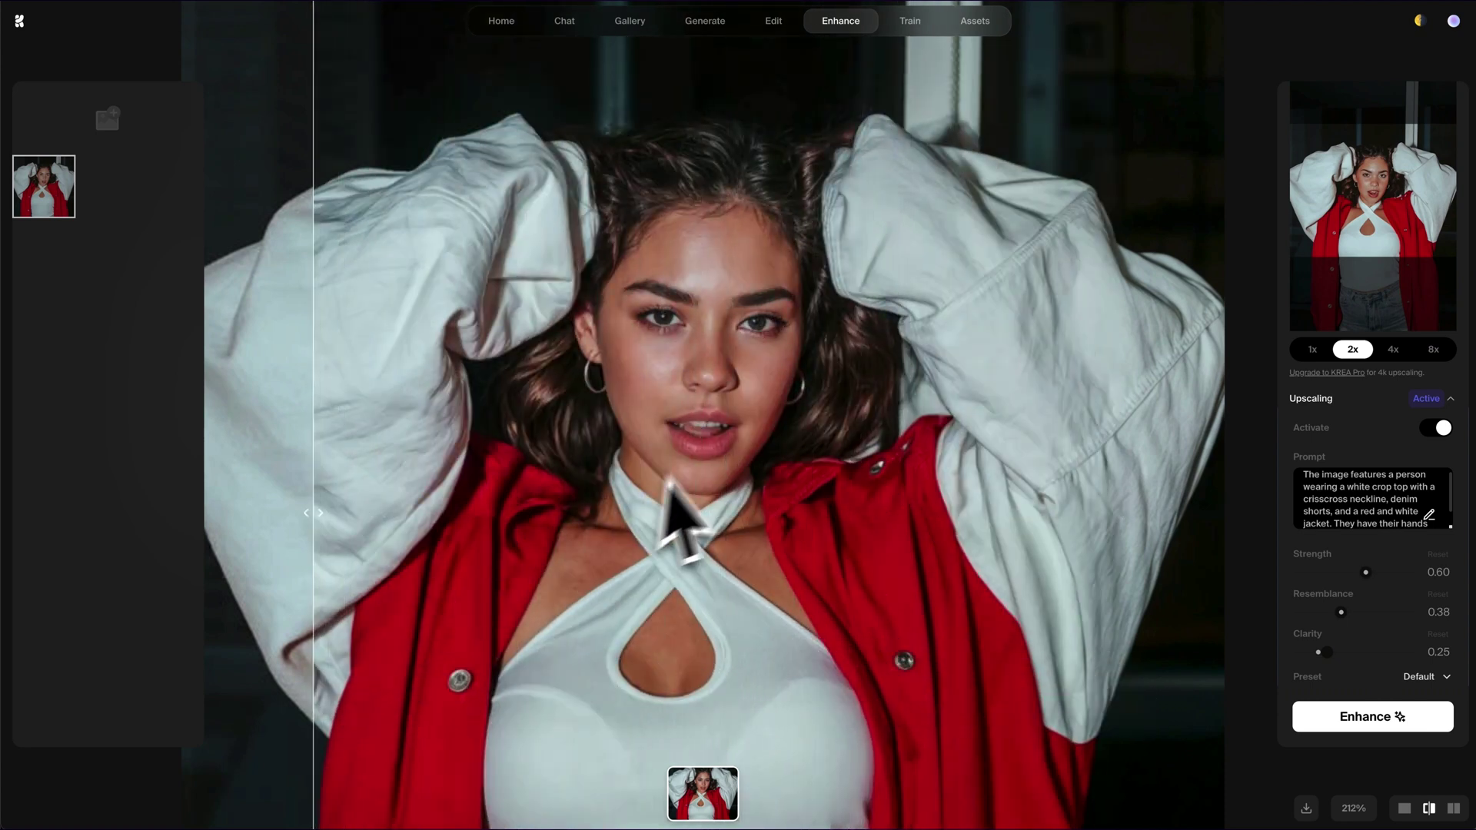
pyautogui.scroll(-5, 774, 462)
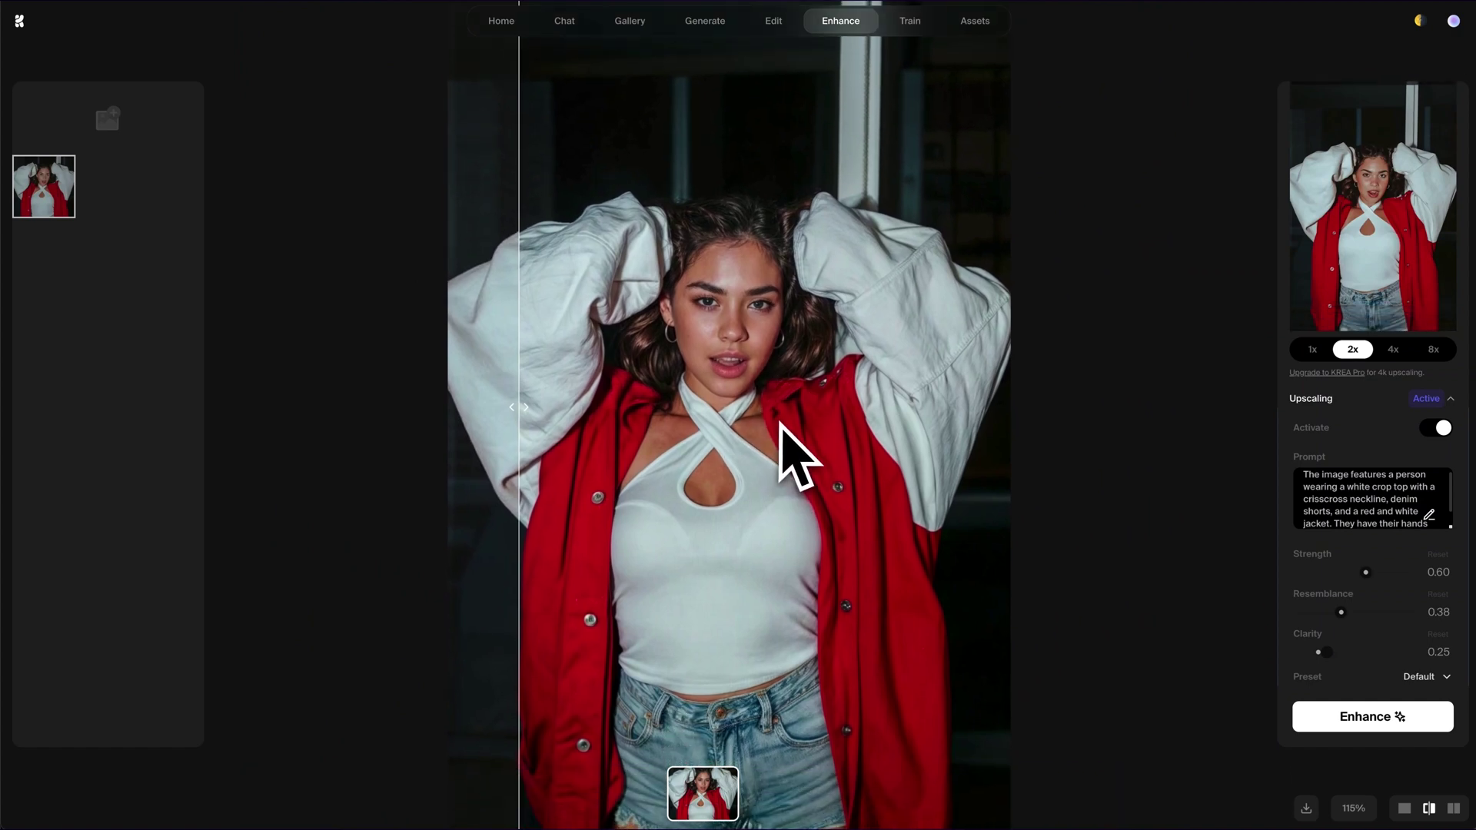
pyautogui.moveTo(1363, 572); pyautogui.dragTo(1311, 612)
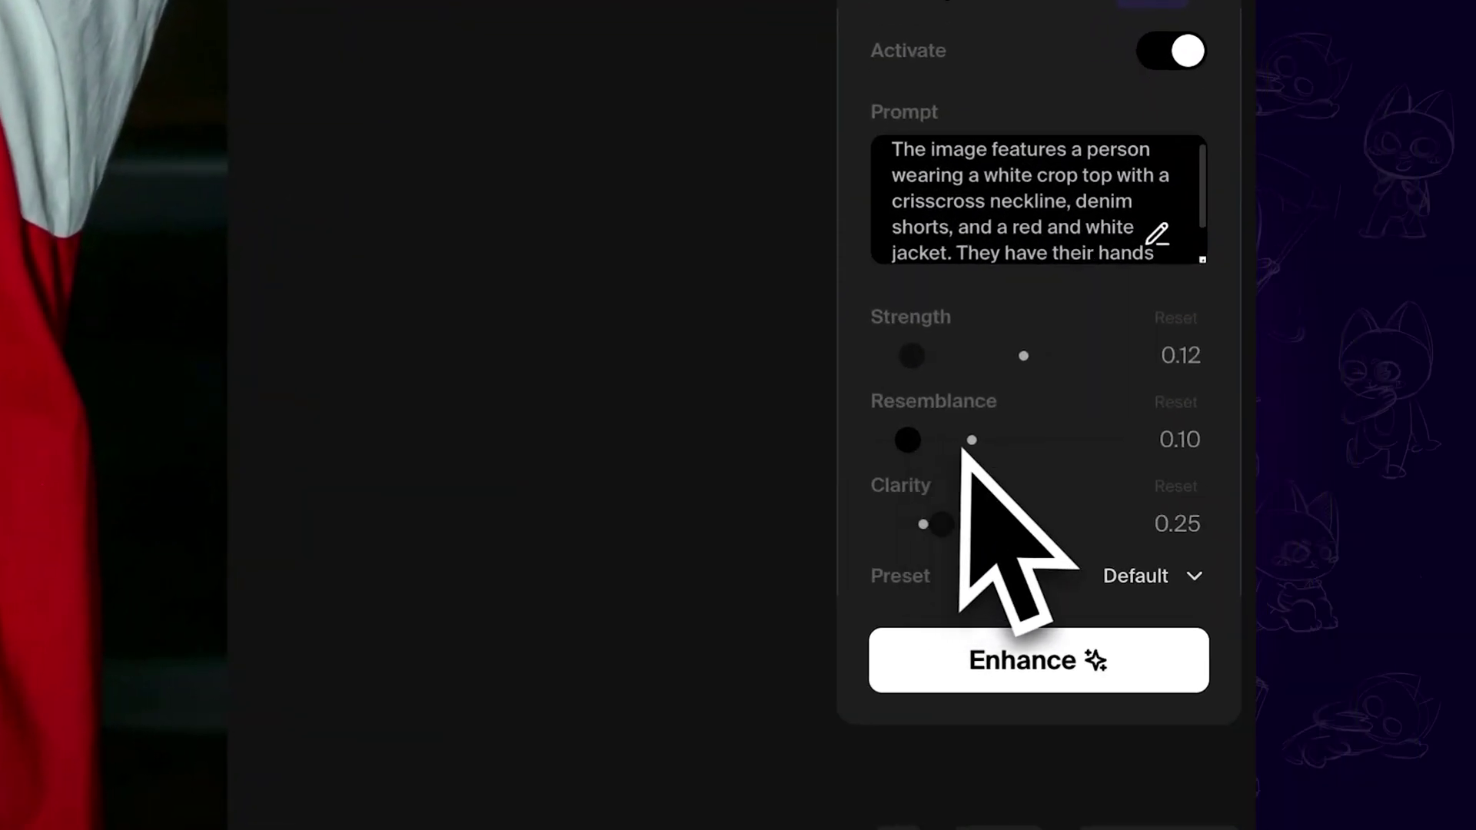
# Step: Raise Krea's Resemblance slider to 0.86
pyautogui.moveTo(910, 442); pyautogui.dragTo(1084, 442)
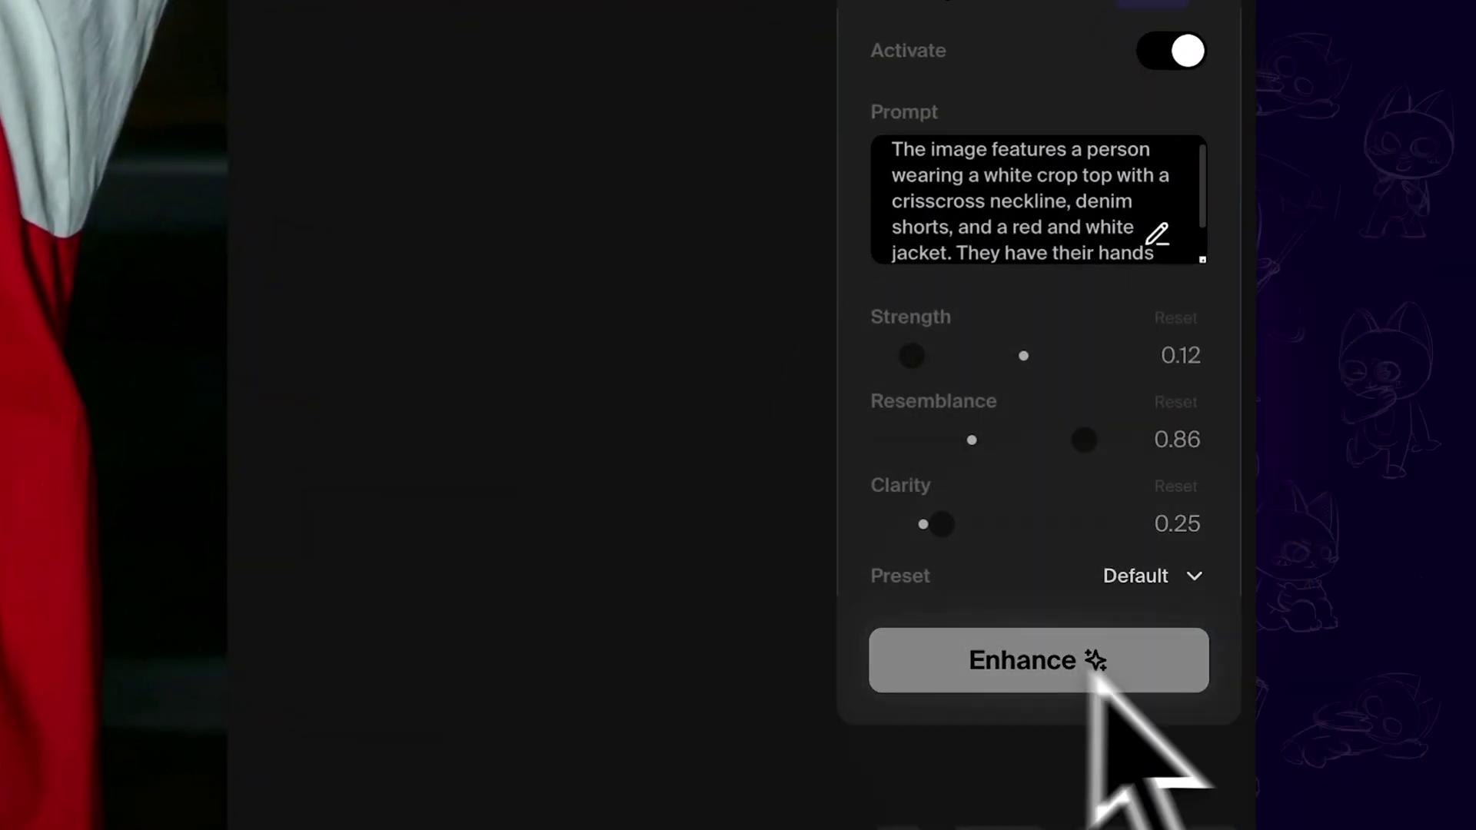
pyautogui.scroll(5, 699, 315)
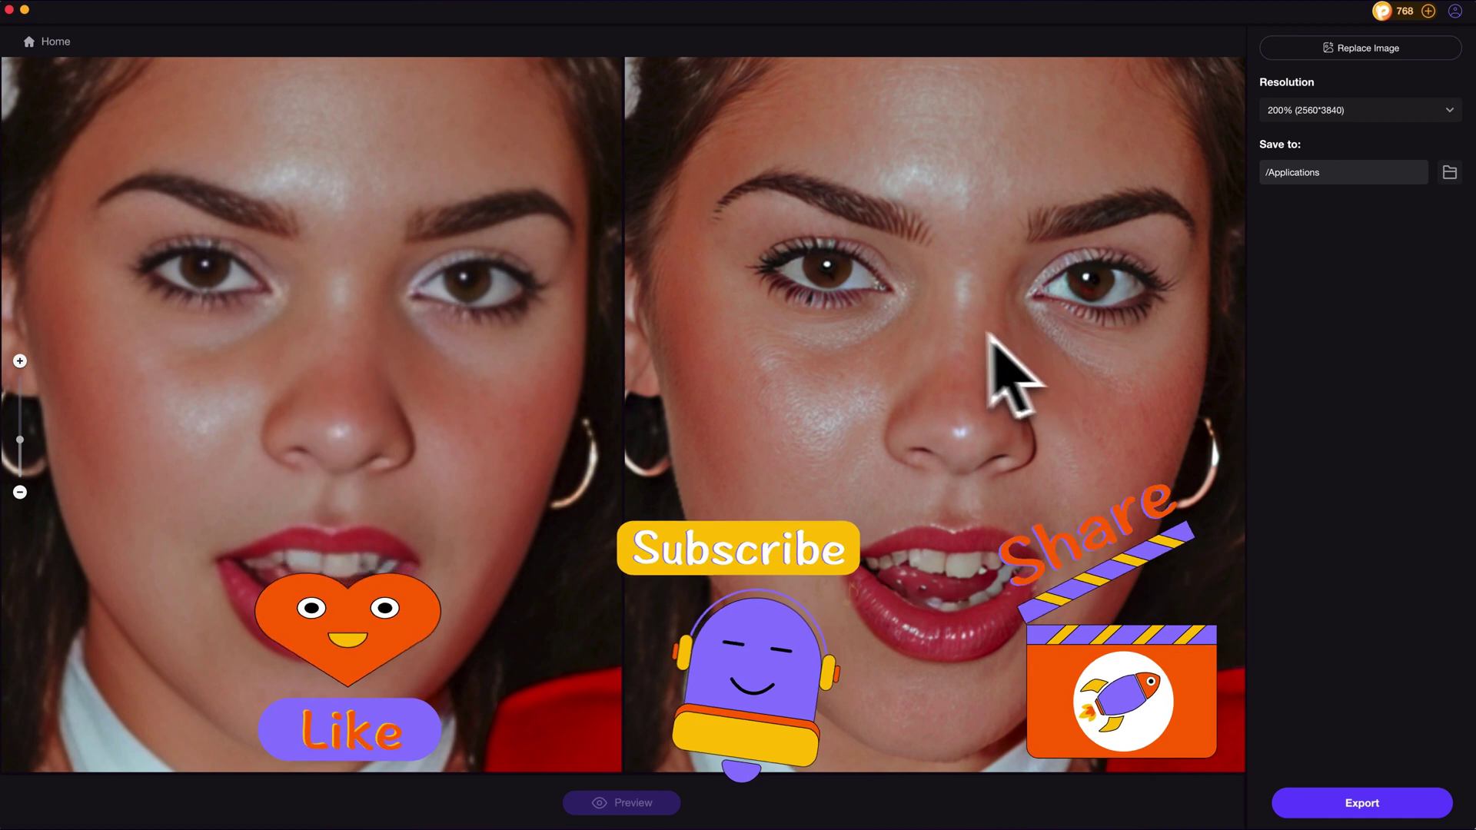
pyautogui.scroll(2, 960, 400)
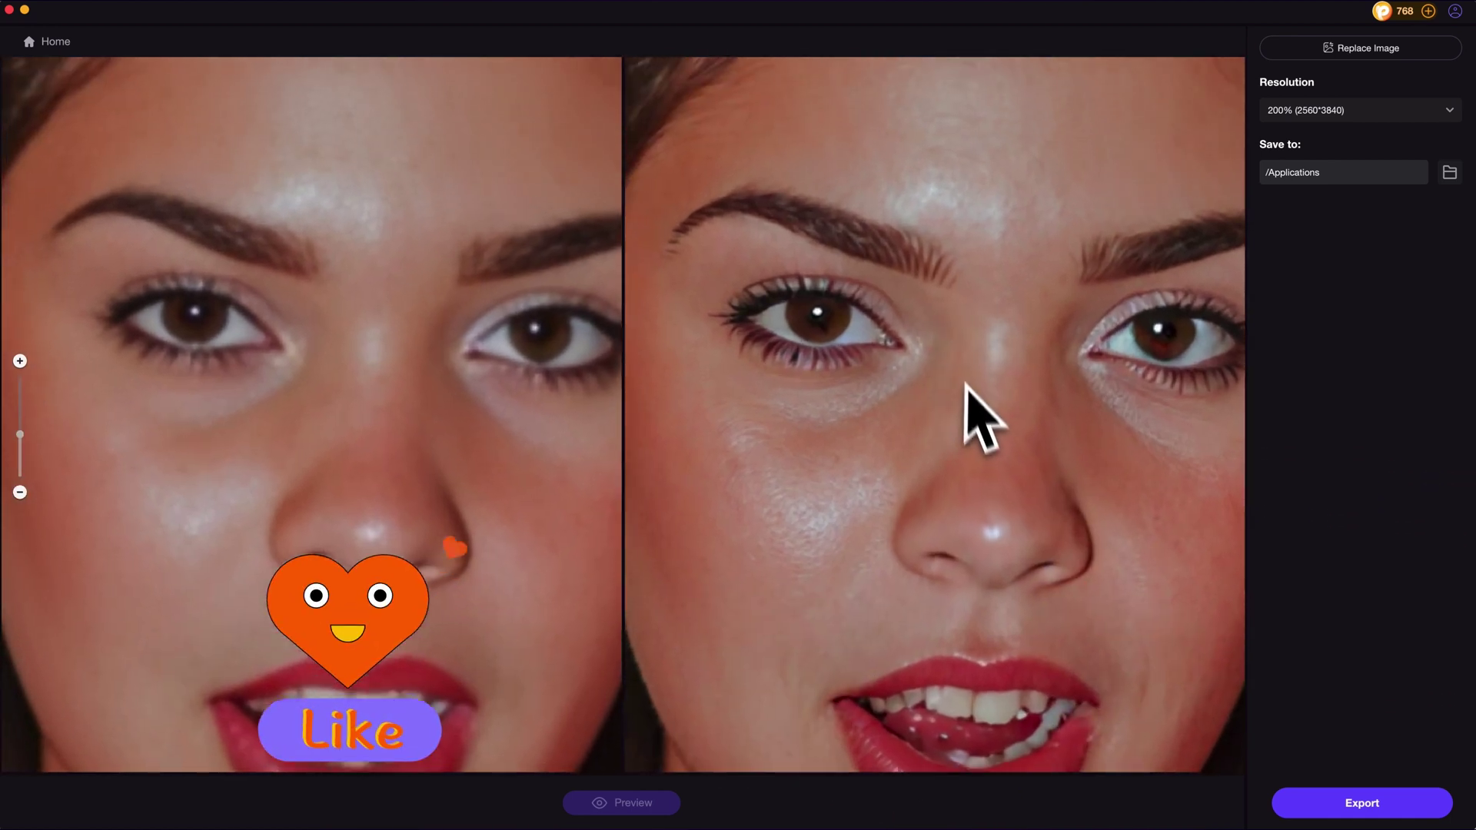